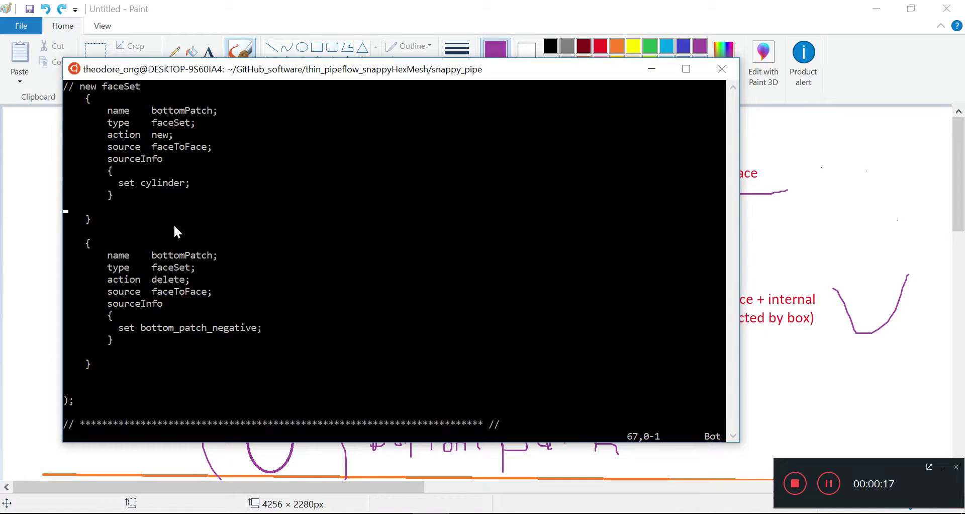
Step: Add the comment '// new faceSet no. 2' with blank lines after the bottomPatch blocks at the end of the file
scroll(173, 224, up, 4)
scroll(174, 227, down, 4)
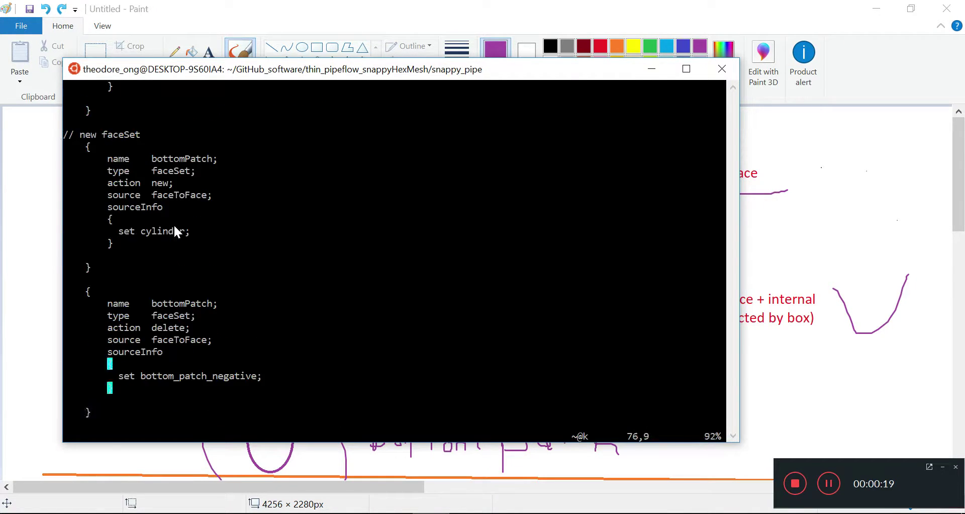
text(i)
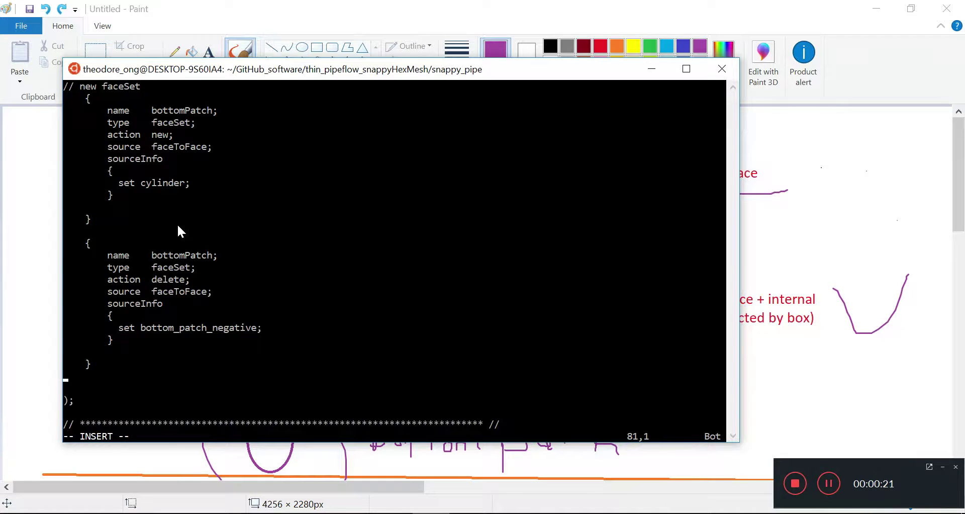
text(// new faceSet no. 2)
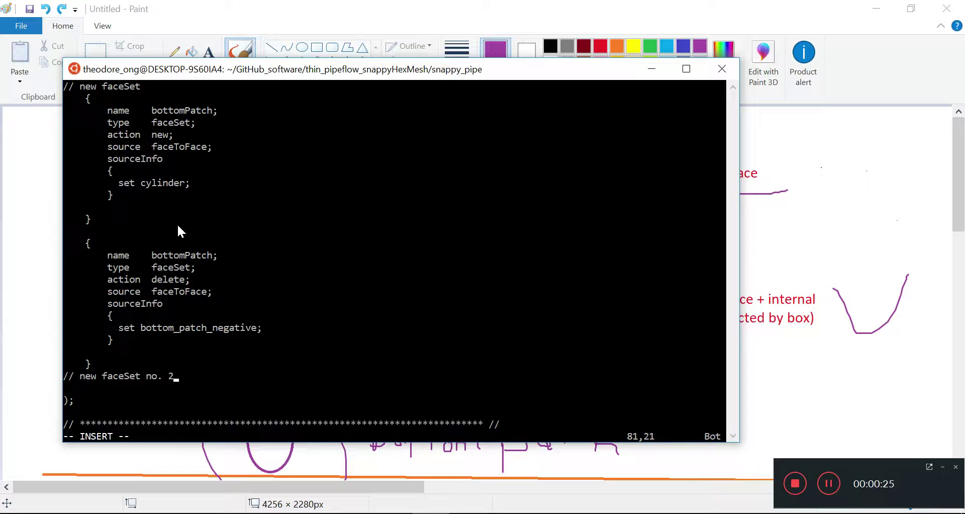
key(Return)
key(Return)
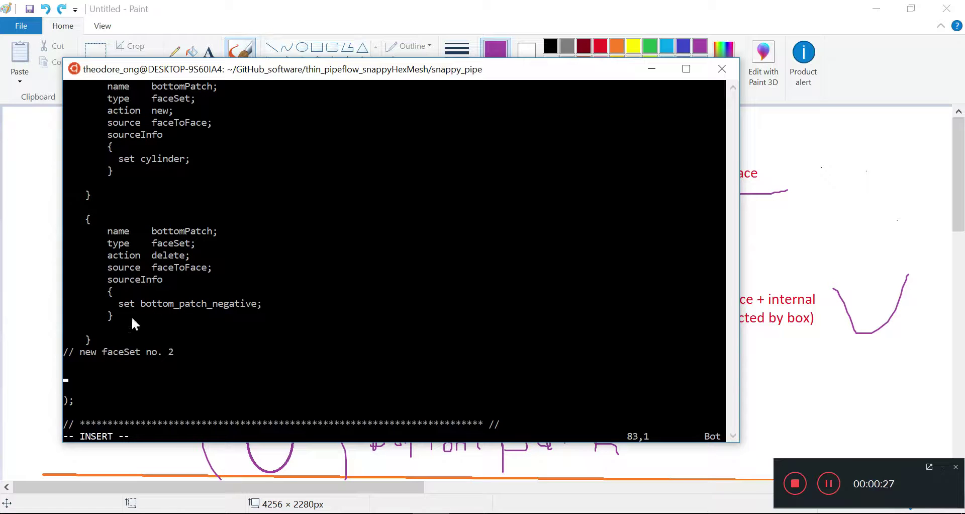
Step: Copy both bottomPatch faceSet blocks (new and delete) and paste them below the new comment
drag(104, 341, 21, 101)
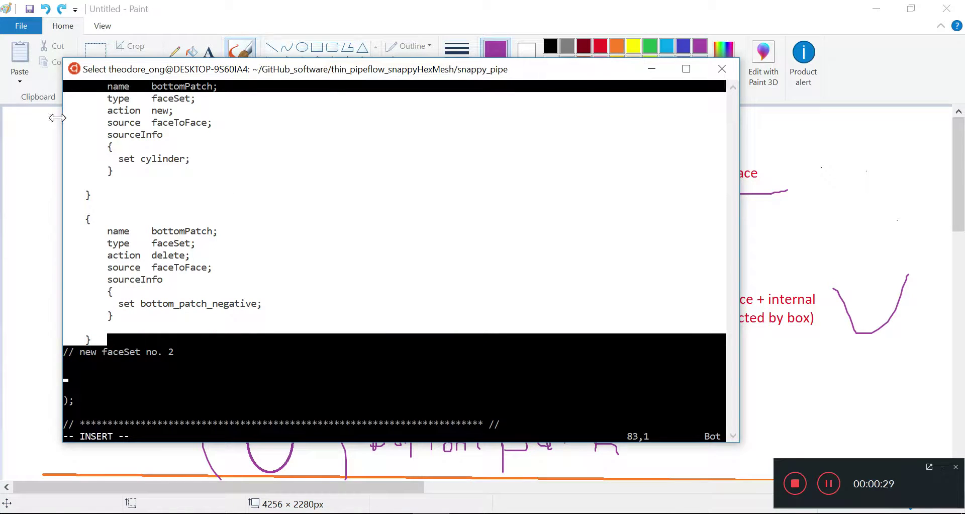
key(Up)
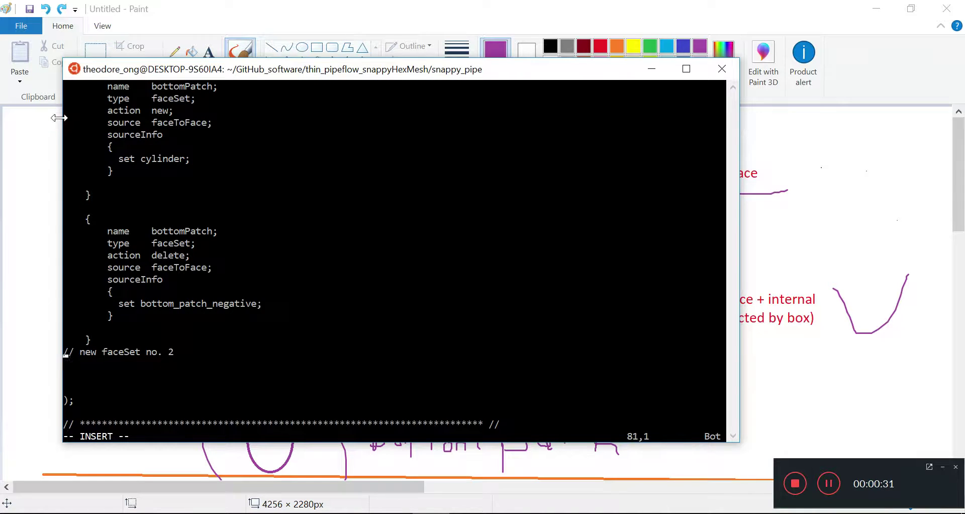
key(Up)
key(Up)
key(Up)
key(Up)
key(Up)
key(Up)
key(Up)
key(Up)
key(Up)
key(Up)
key(Up)
key(Up)
key(Up)
key(Up)
key(Up)
key(Up)
key(Up)
key(Up)
key(Up)
key(Up)
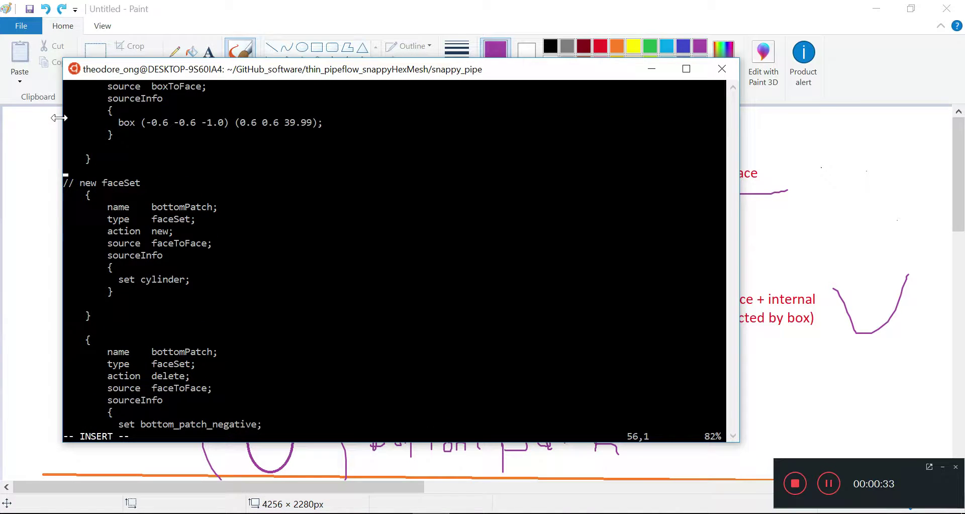
key(Down)
key(Down)
key(Down)
key(Down)
key(Down)
key(Down)
key(Down)
key(Down)
key(Down)
key(Down)
key(Down)
key(Down)
key(Down)
key(Down)
key(Down)
key(Down)
key(Down)
key(Down)
key(Down)
key(Down)
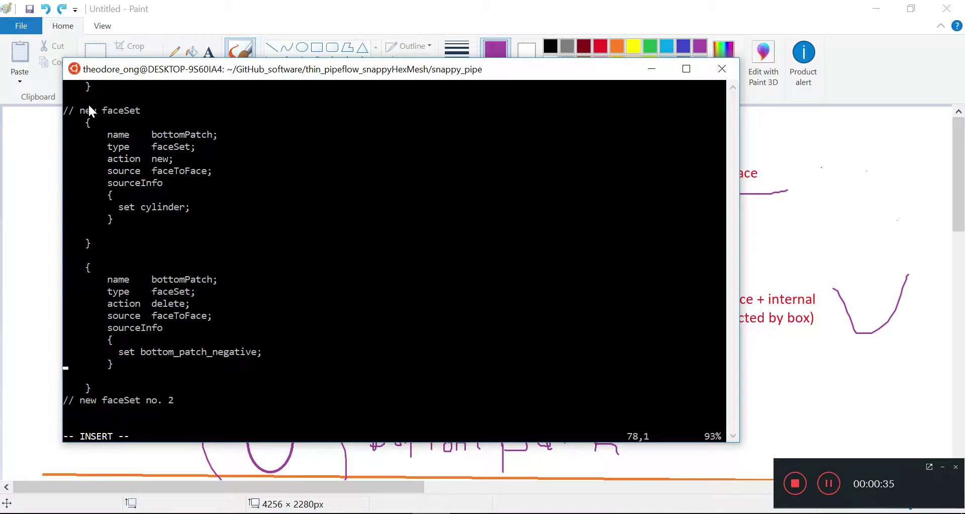
drag(68, 123, 152, 389)
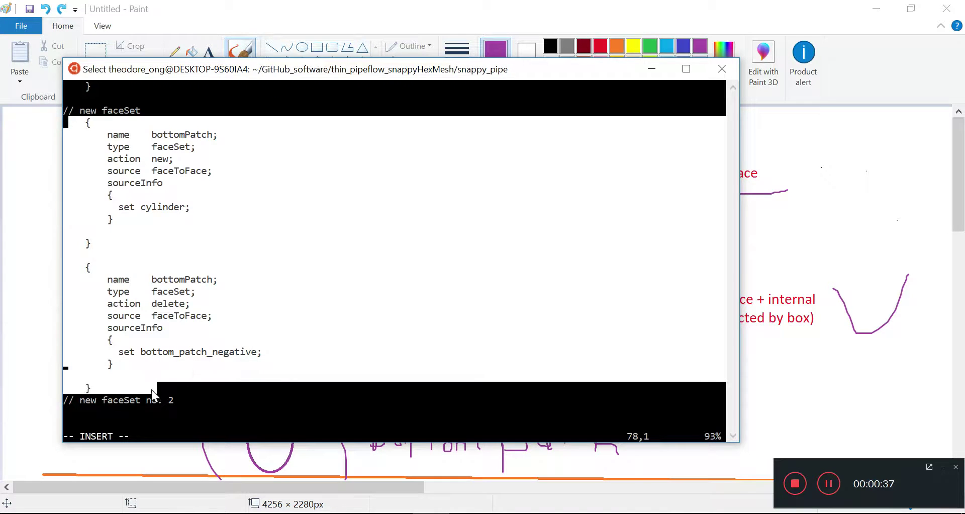
right_click(199, 373)
key(Down)
key(Down)
key(Down)
key(Down)
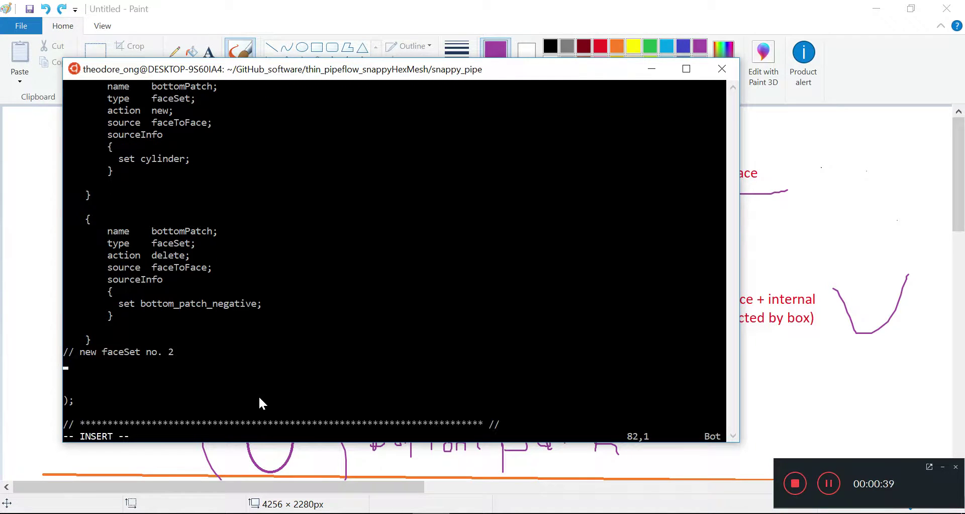
right_click(258, 395)
key(Down)
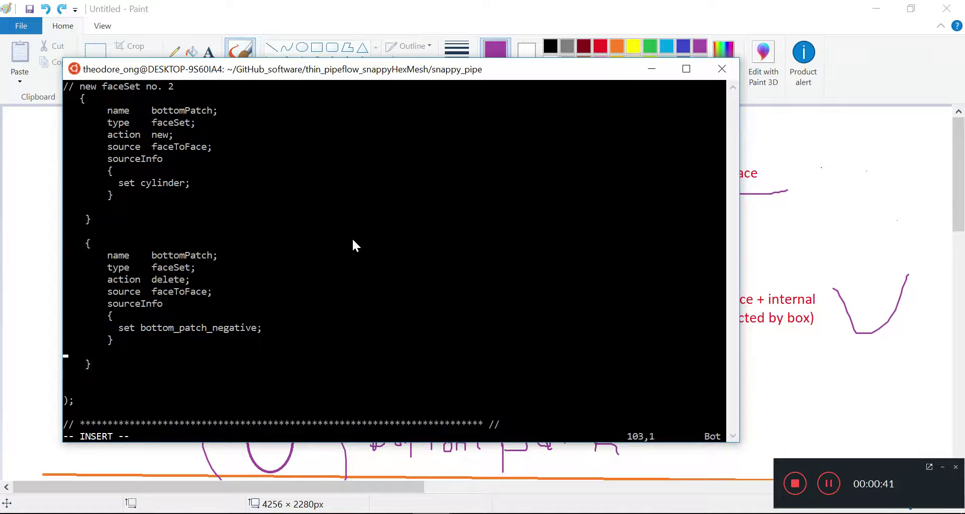
Step: Rename the first pasted block's name from bottomPatch to topPatch
key(Up)
key(Up)
key(Up)
key(Up)
key(Up)
key(Up)
key(Up)
key(Up)
key(Up)
key(Up)
key(Up)
key(Up)
key(Up)
key(Up)
key(Up)
key(Up)
key(Up)
key(Up)
key(Up)
key(Up)
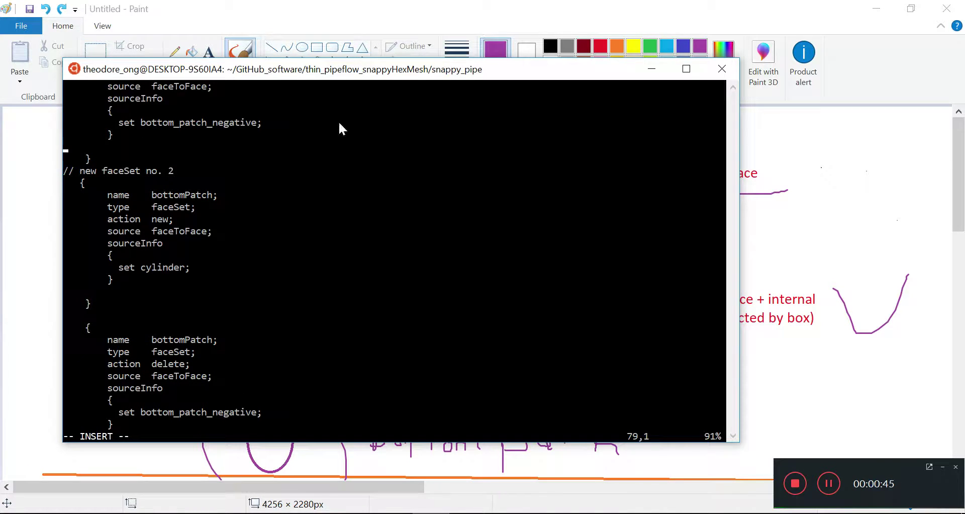
key(Down)
key(End)
key(ctrl+Right)
key(ctrl+Right)
key(Insert)
key(Delete)
key(Delete)
key(Delete)
key(Delete)
key(Delete)
key(Delete)
text(top)
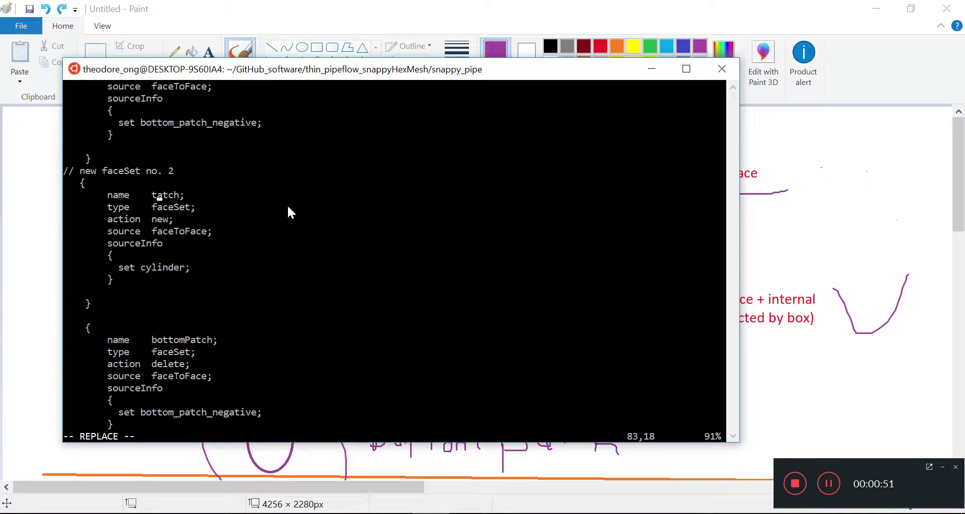
key(Insert)
text(Pat)
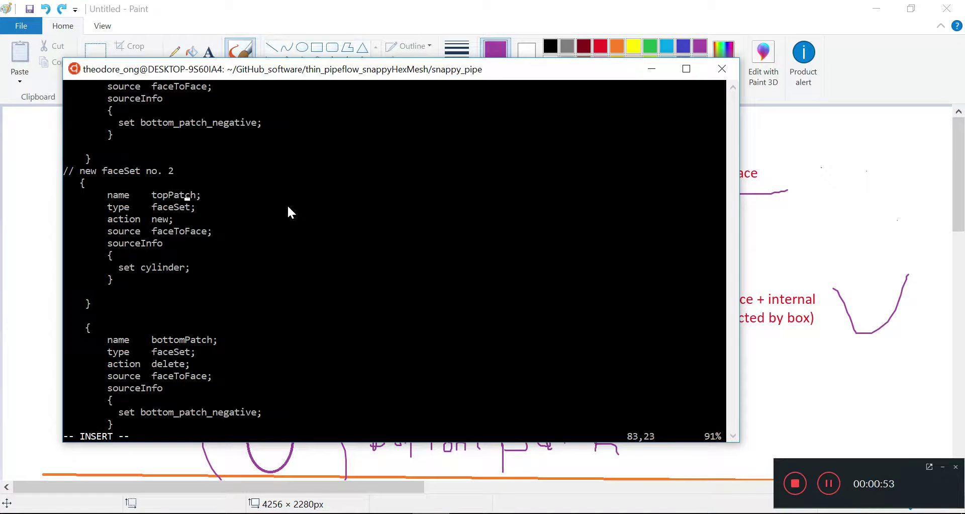
Step: Rename the second pasted block to topPatch and save topoSetDict with :w
key(Down)
key(Down)
key(Down)
key(Down)
key(Down)
key(Down)
key(Down)
key(Down)
key(Down)
key(Down)
key(Down)
key(Down)
key(Left)
key(Left)
key(Left)
key(Left)
key(Left)
key(Delete)
key(Delete)
key(Delete)
key(Delete)
key(Delete)
key(Delete)
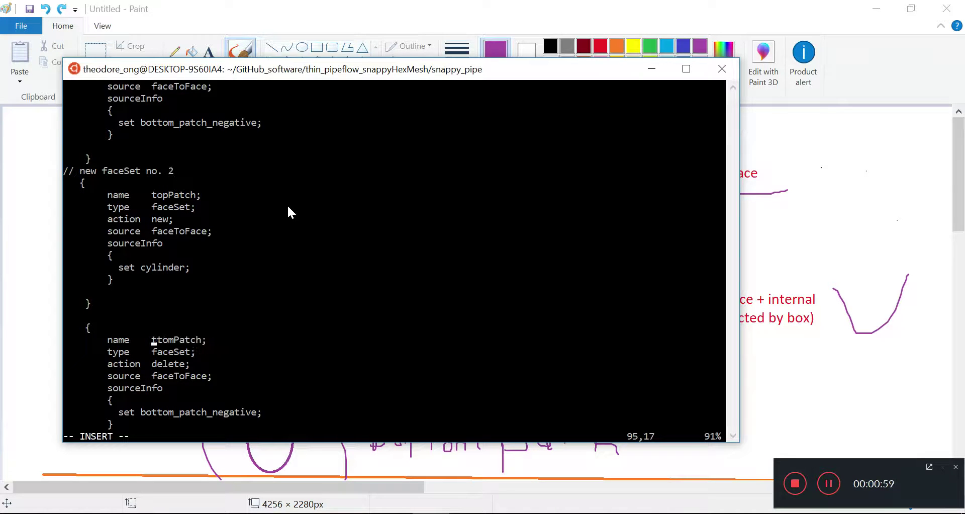
text(top)
key(Up)
key(Up)
key(Up)
key(Up)
key(Up)
key(Up)
key(Up)
key(Up)
key(Up)
key(Up)
key(Up)
key(Up)
key(Up)
key(Up)
key(Up)
key(Up)
key(Up)
key(Up)
key(Up)
key(Up)
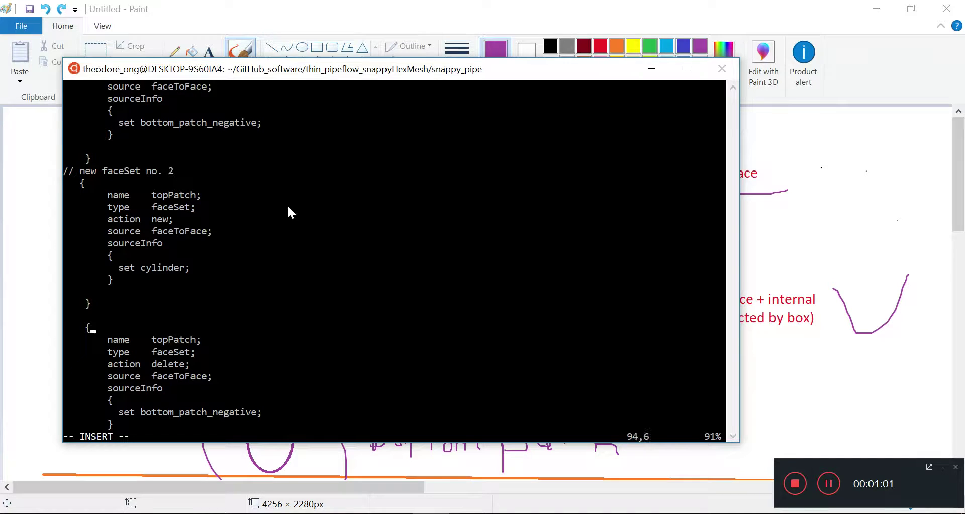
key(Escape)
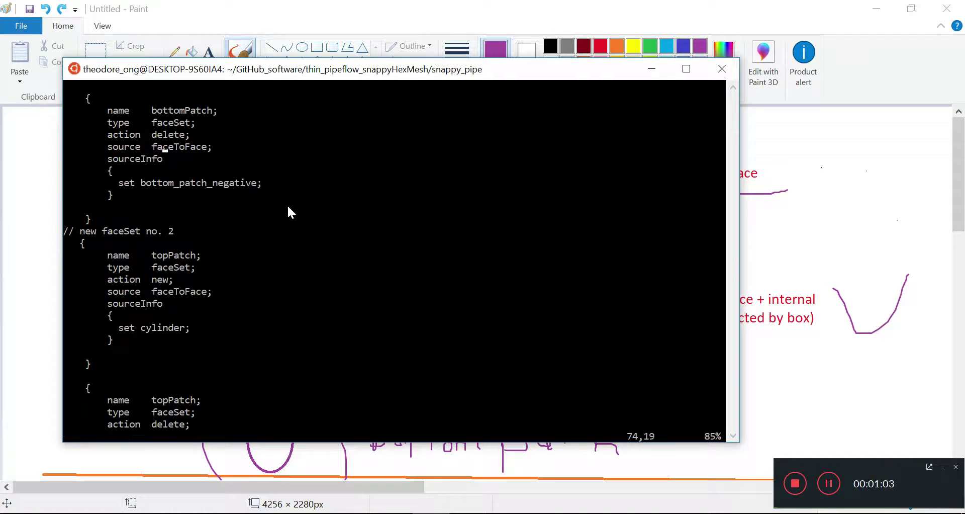
text(:w)
key(Return)
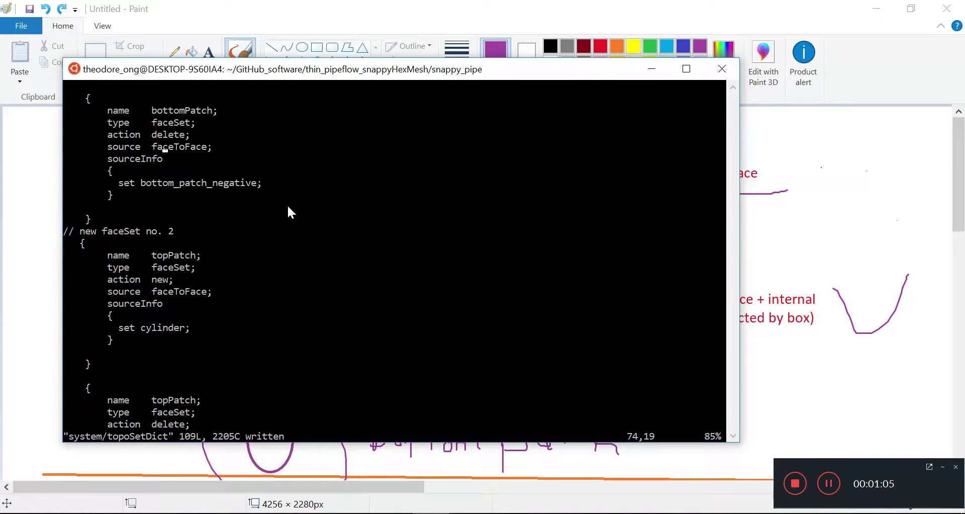
Step: Review the bottomPatch block and highlight the top_patch_negative definition for reference
key(Up)
key(Up)
key(Up)
key(Up)
key(Up)
key(Up)
key(Up)
key(Up)
key(Up)
key(Up)
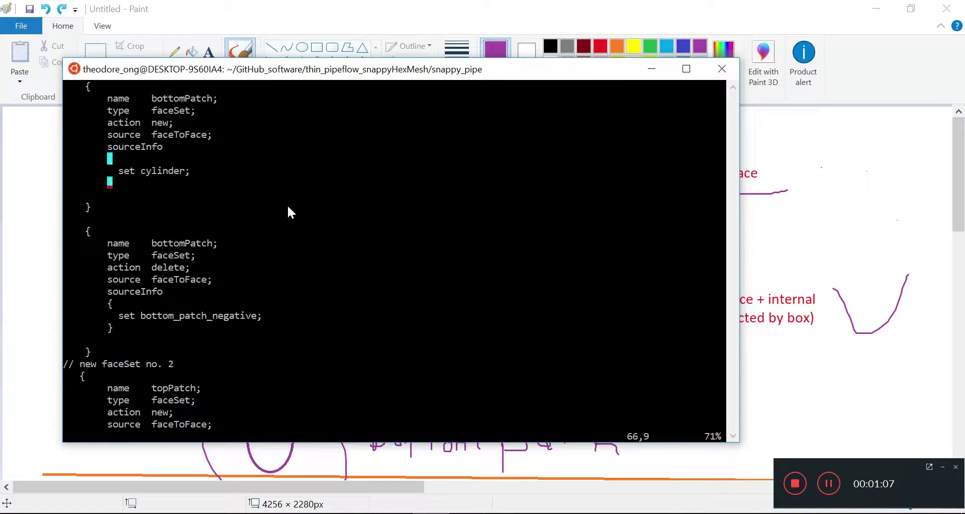
key(Down)
key(Down)
key(Down)
key(Down)
key(Down)
key(Down)
key(Down)
key(Down)
key(Down)
key(Down)
key(Down)
key(Down)
key(Down)
key(Down)
key(Down)
key(Down)
key(Down)
key(Down)
key(Down)
key(Down)
drag(131, 315, 121, 231)
click(164, 316)
key(Up)
key(Up)
key(Up)
key(Up)
key(Up)
key(Up)
key(Up)
key(Up)
key(Up)
key(Up)
key(Up)
key(Up)
key(Up)
key(Up)
key(Up)
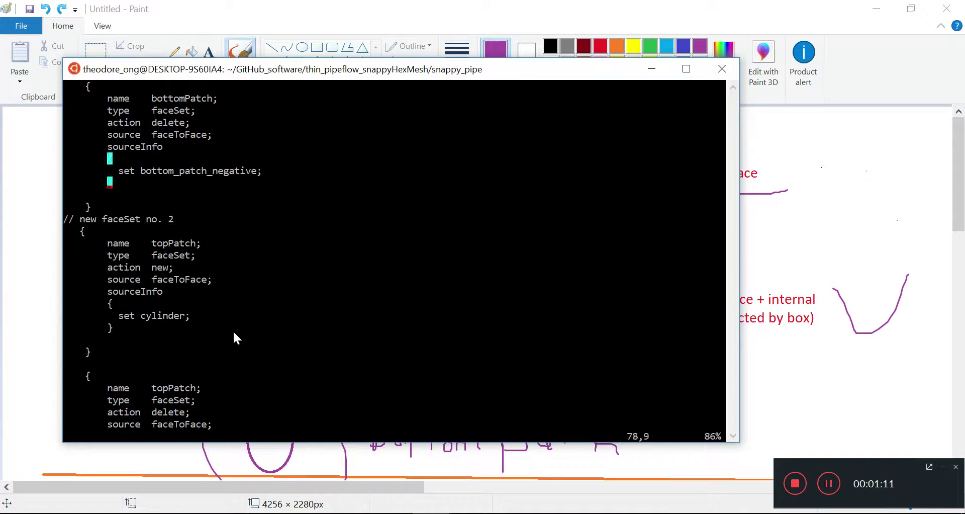
key(Up)
key(Up)
key(Up)
key(Up)
key(Up)
key(Up)
key(Up)
key(Up)
key(Up)
key(Up)
key(Up)
key(Up)
key(Up)
key(Up)
key(Up)
key(Up)
key(Up)
key(Up)
key(Up)
key(Up)
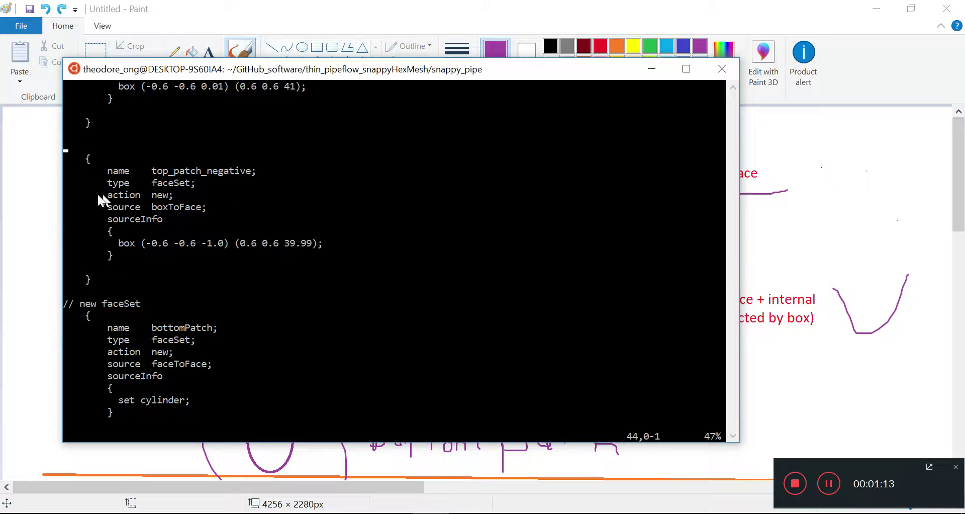
drag(129, 191, 175, 268)
click(176, 268)
drag(157, 171, 218, 258)
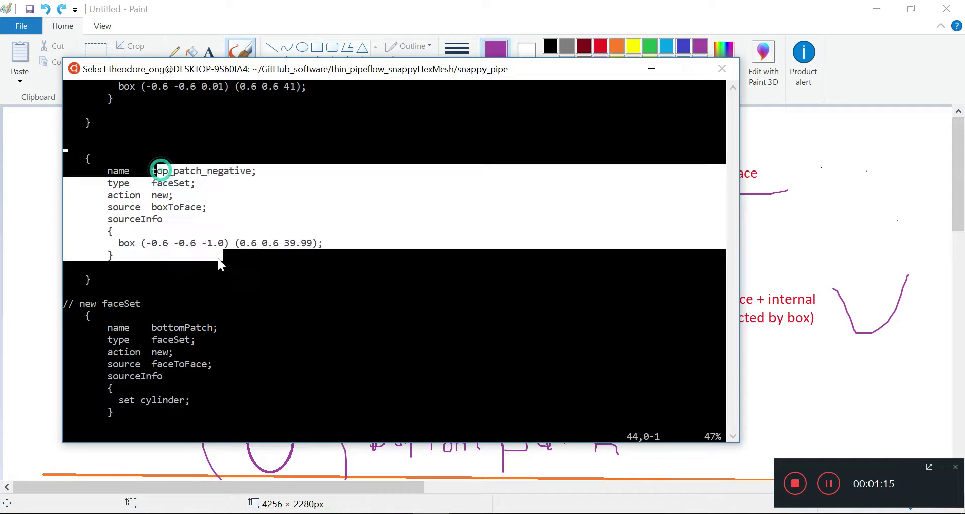
click(223, 258)
Step: Change the last block's set from bottom_patch_negative to top_patch_negative, then save and quit with :wq
key(Down)
key(Down)
key(Down)
key(Down)
key(Down)
key(Down)
key(Down)
key(Down)
key(Down)
key(Down)
key(Down)
key(Down)
key(Down)
key(Down)
key(Down)
key(Down)
key(Down)
key(Down)
key(Down)
key(Down)
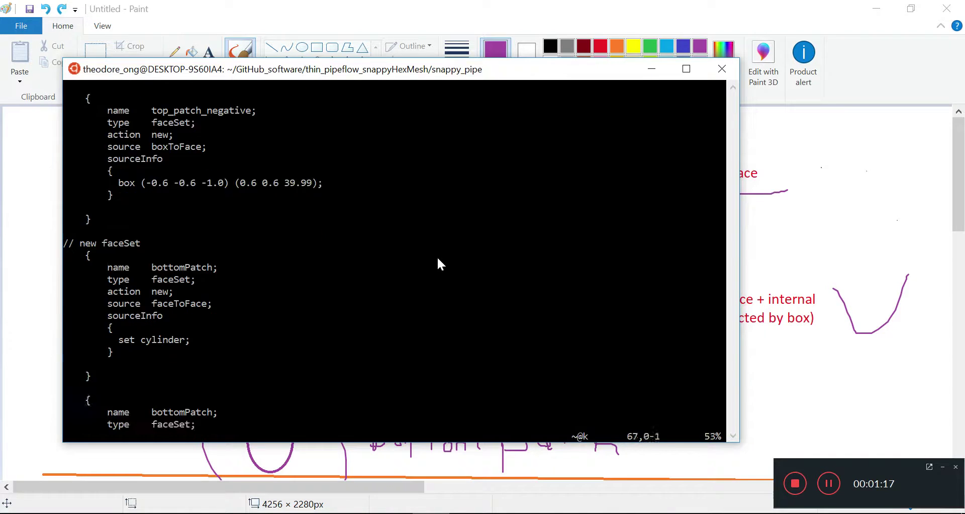
key(Down)
key(Down)
key(Down)
key(Down)
key(Down)
key(Down)
key(Down)
key(Down)
key(Down)
key(Down)
key(Down)
key(Down)
key(Down)
key(Down)
key(Down)
key(Down)
key(Down)
key(Down)
key(Down)
key(Down)
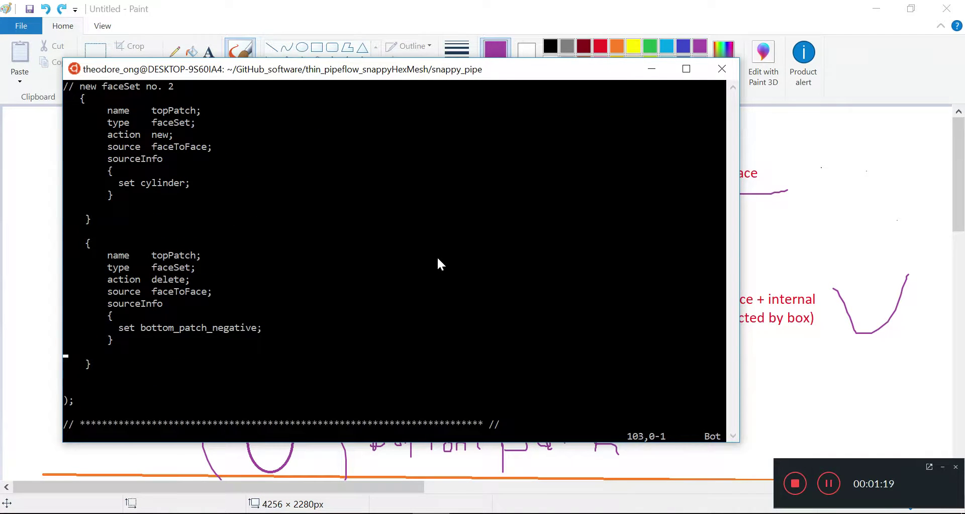
key(Left)
key(i)
key(Delete)
key(Delete)
key(Delete)
key(Delete)
key(Delete)
key(Delete)
text(top)
key(Escape)
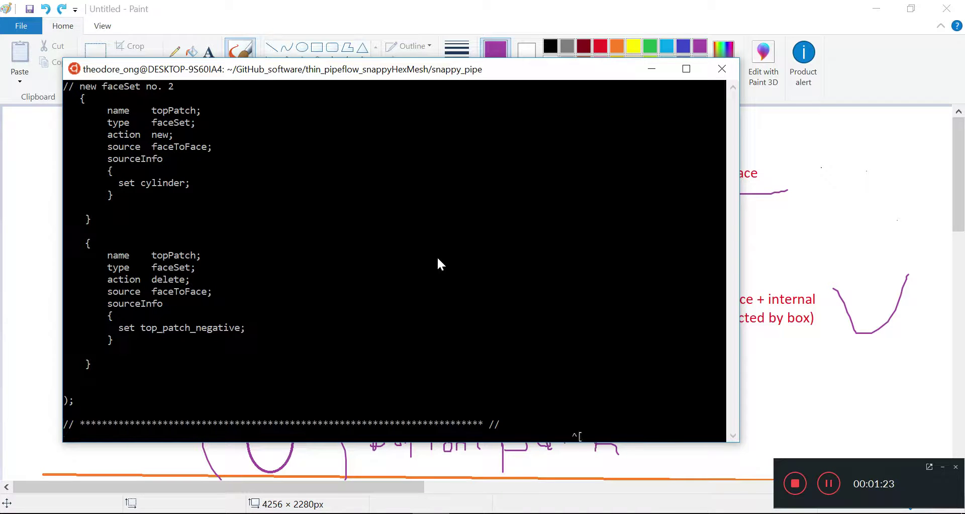
text(:wq)
key(Return)
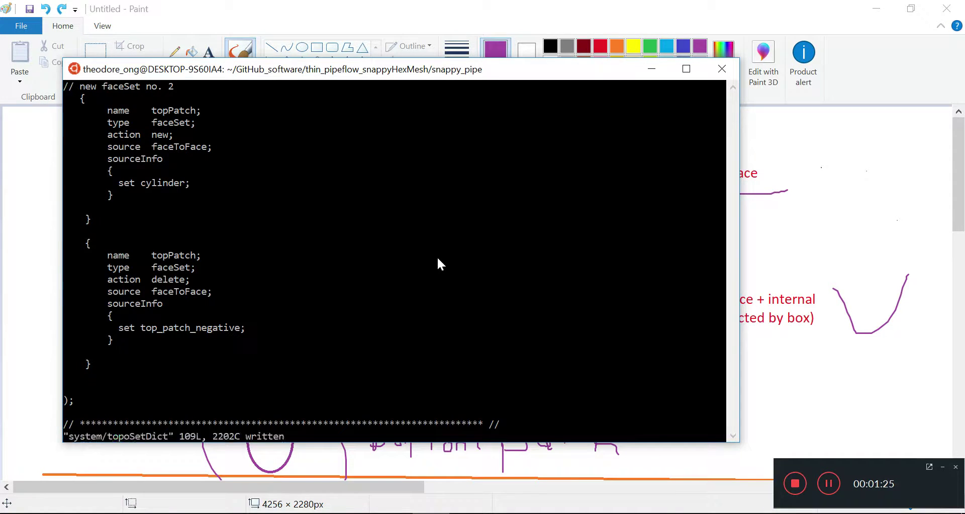
Step: Run topoSet and highlight the topPatch output ending at 9040 faces
text(topoSet)
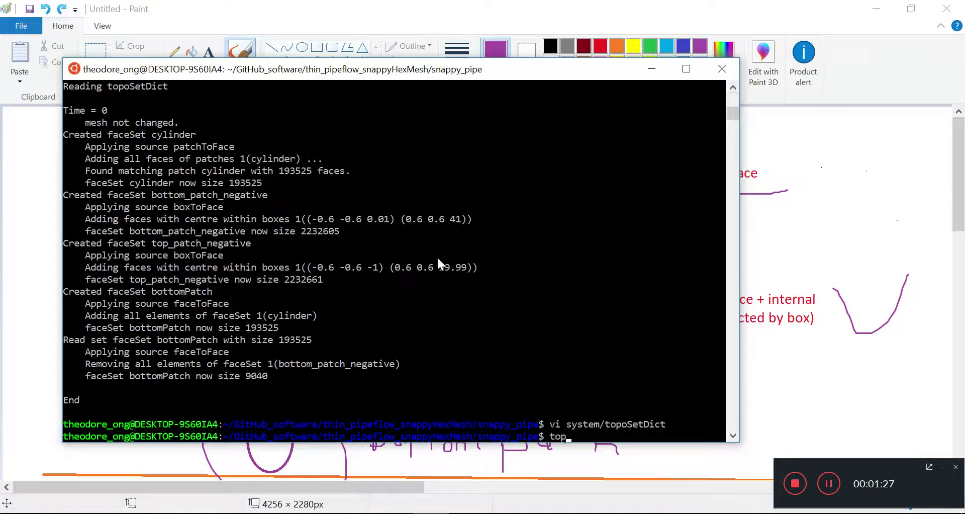
key(Return)
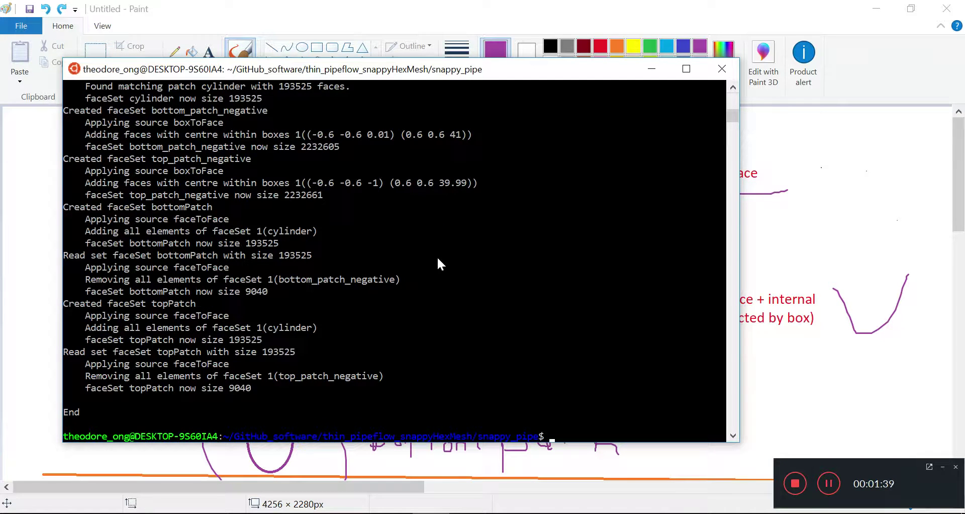
drag(67, 306, 69, 360)
click(85, 365)
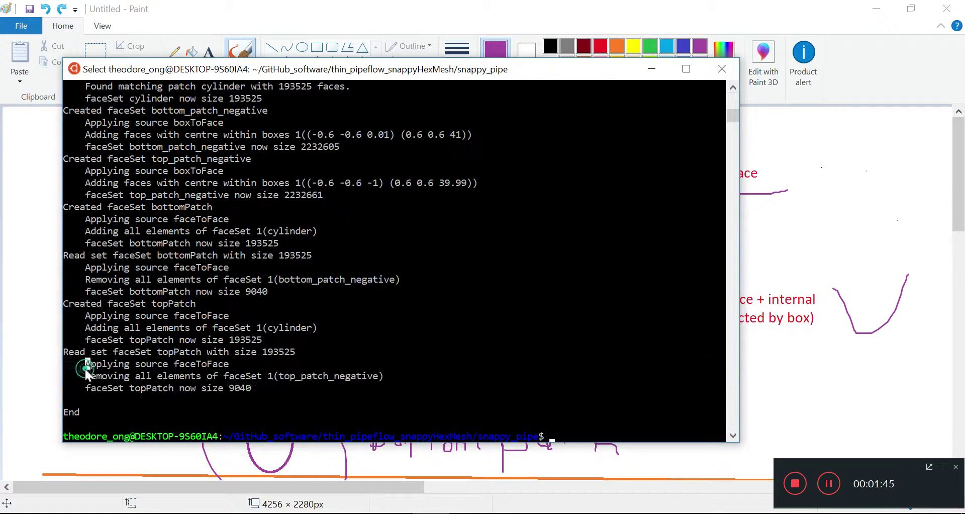
drag(73, 310, 244, 386)
double_click(250, 387)
drag(63, 304, 234, 376)
Step: Highlight the bottomPatch output lines, then reopen system/topoSetDict in vim
drag(73, 208, 414, 279)
click(414, 280)
key(Up)
key(Up)
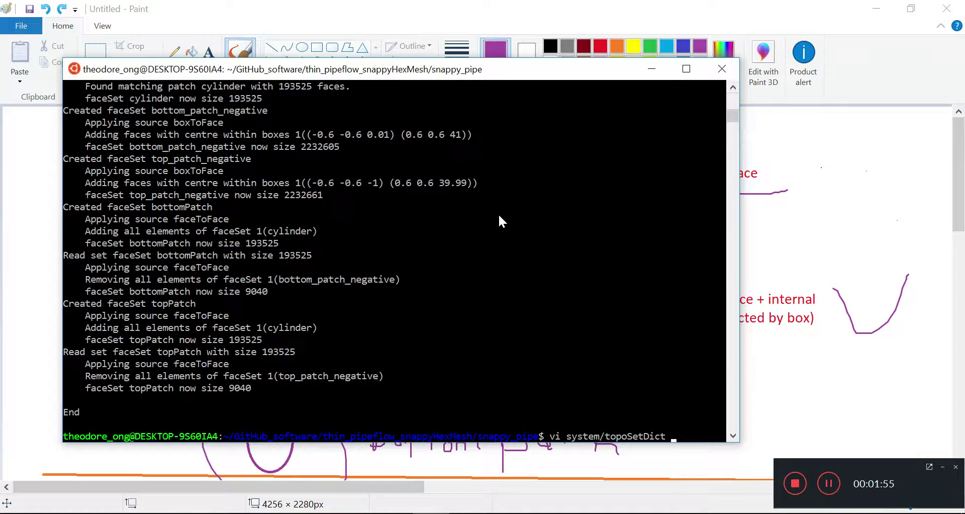
key(Return)
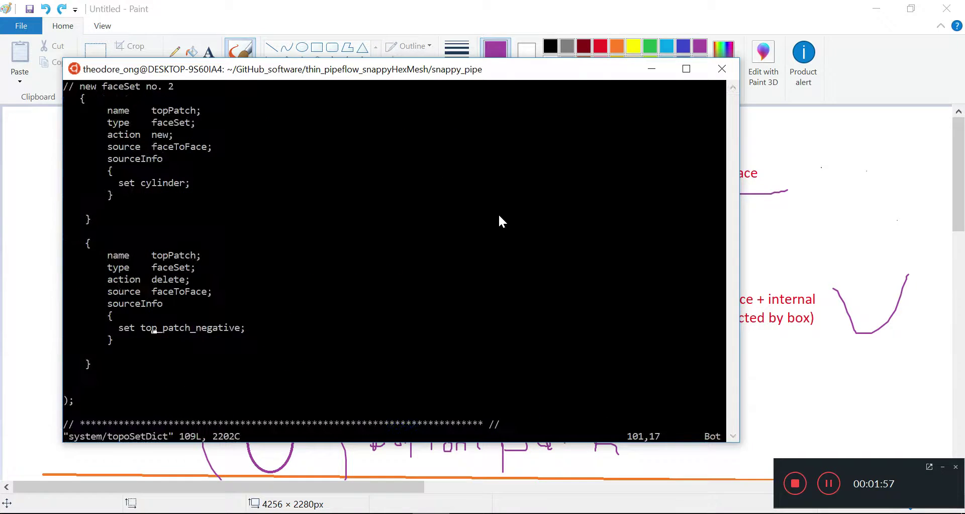
Step: Bring up the pipe sketch in Paint and draw purple strokes near the red cylinder
key(Down)
key(Down)
key(Down)
key(Down)
click(814, 268)
scroll(435, 337, down, 5)
scroll(436, 336, up, 2)
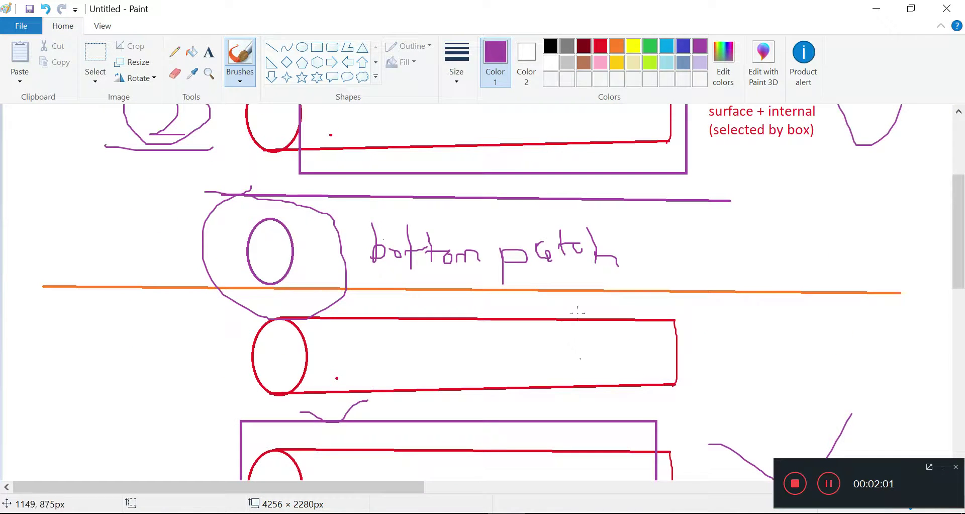
drag(656, 224, 693, 221)
scroll(703, 302, down, 8)
mouse_move(813, 221)
mouse_down()
mouse_move(815, 263)
mouse_move(849, 202)
mouse_up()
scroll(746, 321, down, 4)
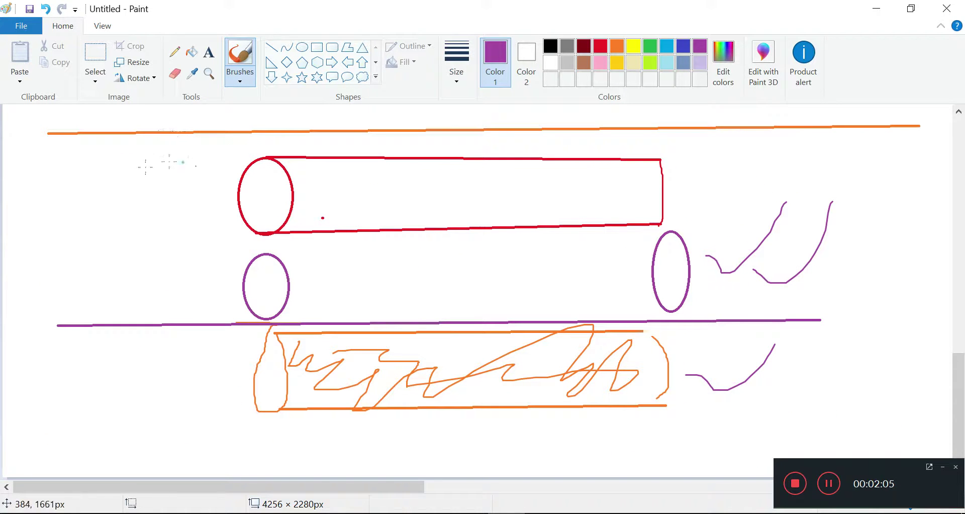
Step: Circle and annotate an area left of the red cylinder, and tick the lower-left ellipse and cylinder end
mouse_move(165, 174)
mouse_down()
mouse_move(183, 162)
mouse_move(165, 212)
mouse_move(172, 189)
mouse_move(176, 202)
mouse_move(182, 187)
mouse_move(183, 200)
mouse_move(190, 173)
mouse_move(200, 197)
mouse_up()
drag(194, 190, 218, 177)
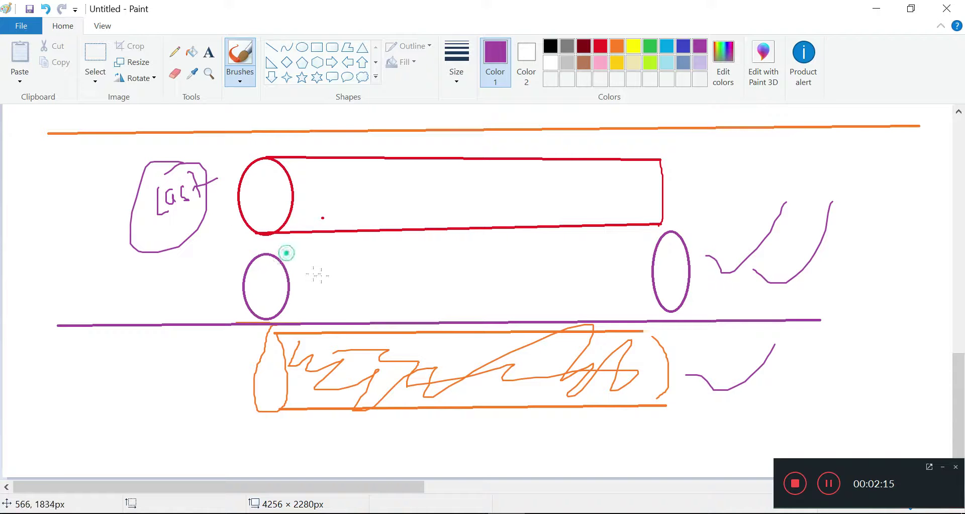
drag(286, 253, 336, 254)
drag(687, 229, 736, 199)
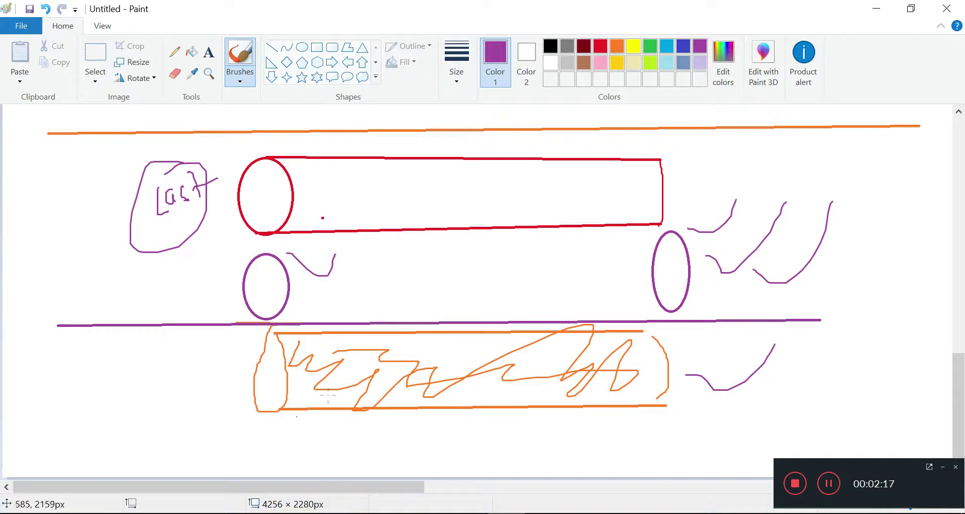
Step: Back in vim, add the comment '// new faceSet no.3' followed by blank lines
key(alt+Tab)
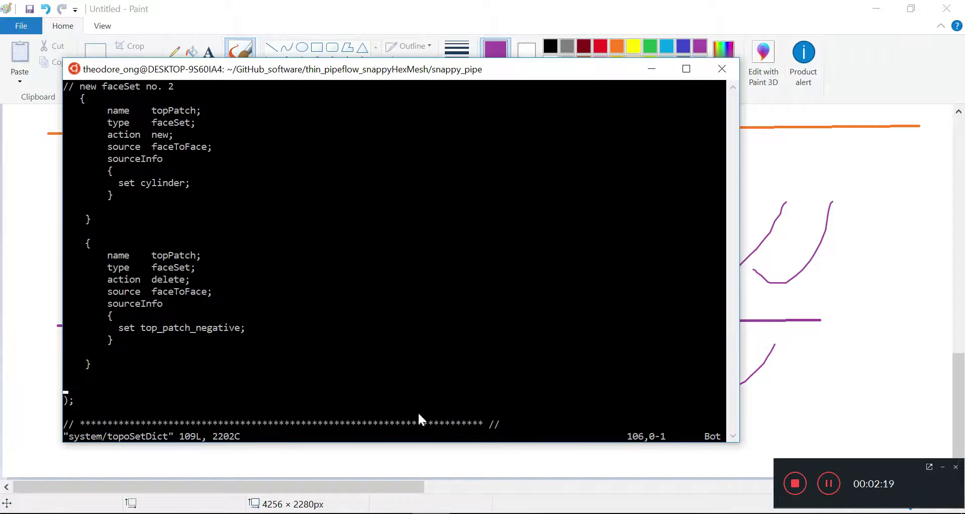
key(Up)
text(i// new)
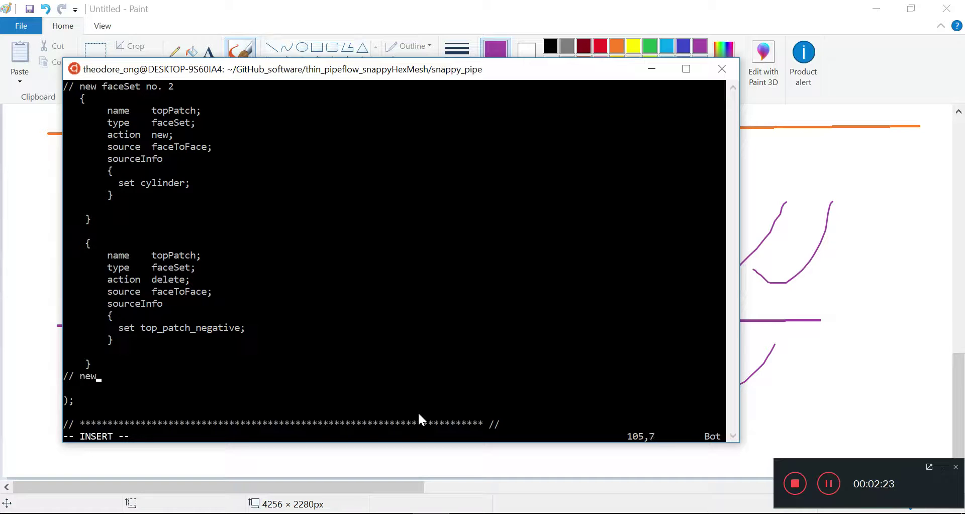
text( faceSet no.3)
key(Return)
key(Return)
Step: Paste the bottomPatch faceSet blocks under the comment and add a second copy of the delete block
right_click(405, 252)
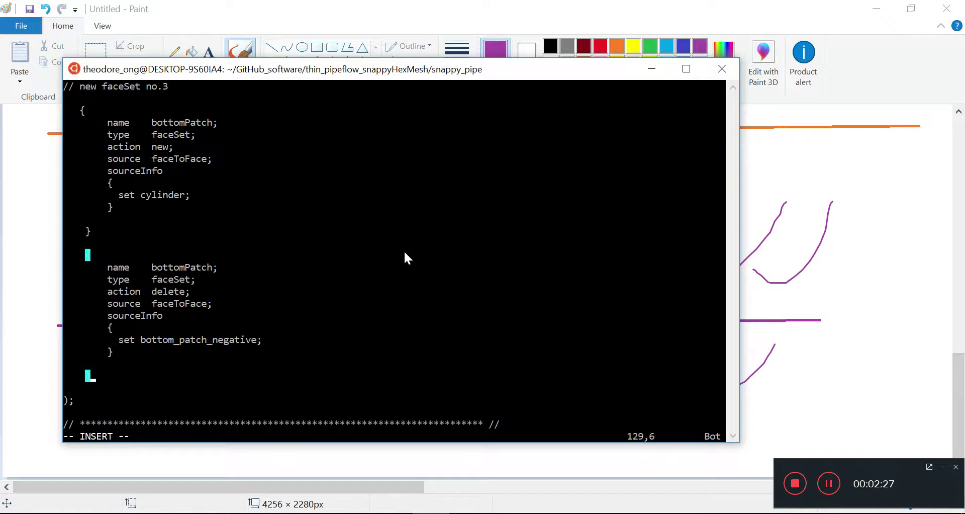
drag(151, 362, 50, 257)
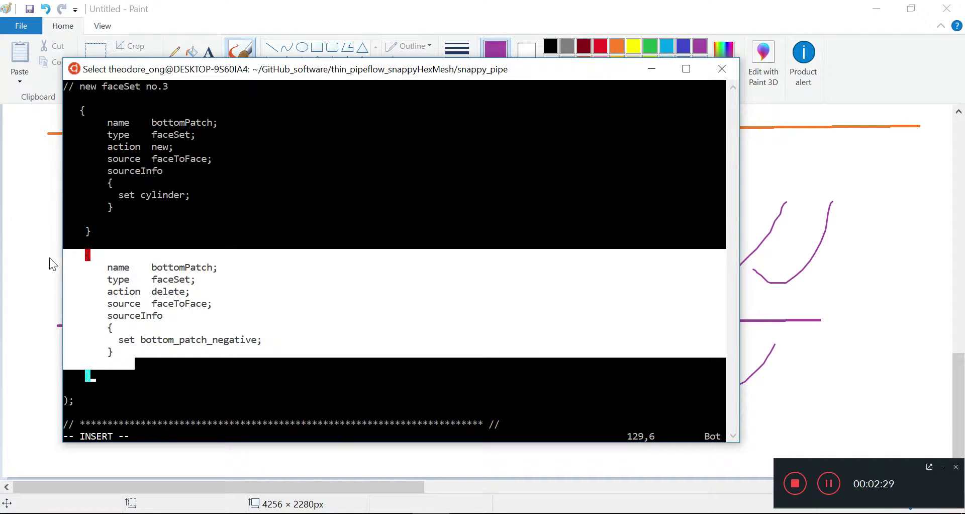
click(98, 299)
drag(100, 366, 59, 253)
right_click(173, 387)
key(Down)
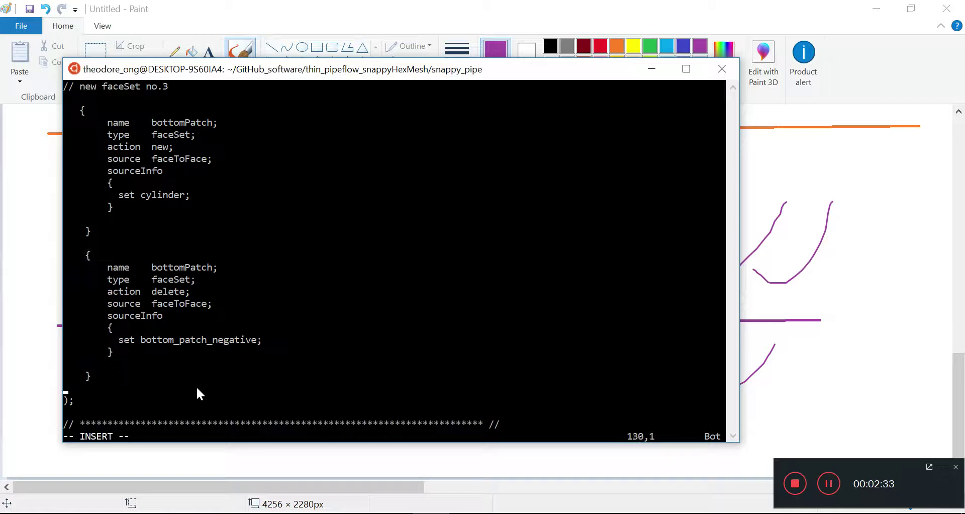
right_click(196, 385)
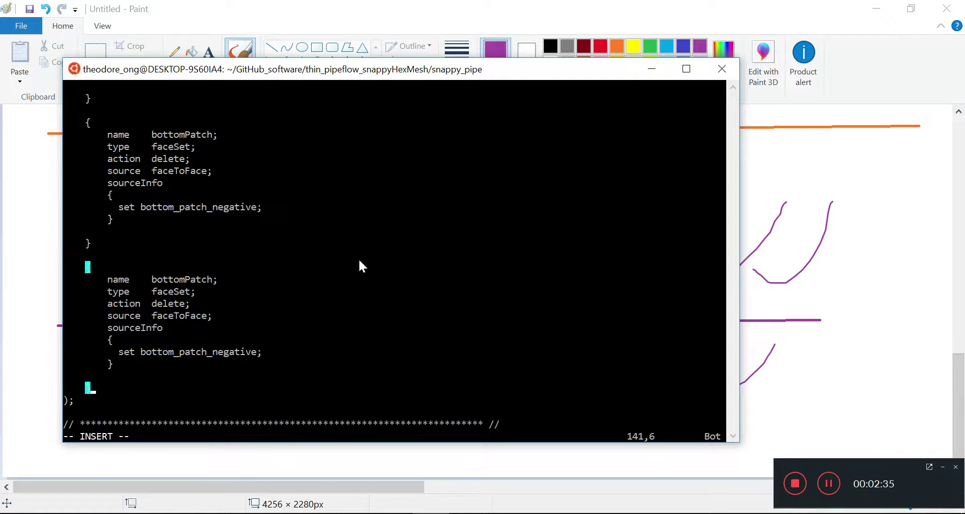
Step: Rename the new and delete blocks from bottomPatch to Wall
key(Up)
key(Up)
key(Up)
key(Up)
key(Up)
key(Up)
key(Up)
key(Up)
key(Up)
key(Up)
key(Up)
key(Up)
key(Up)
key(Up)
key(Up)
key(Up)
key(Up)
key(Up)
key(Up)
key(Up)
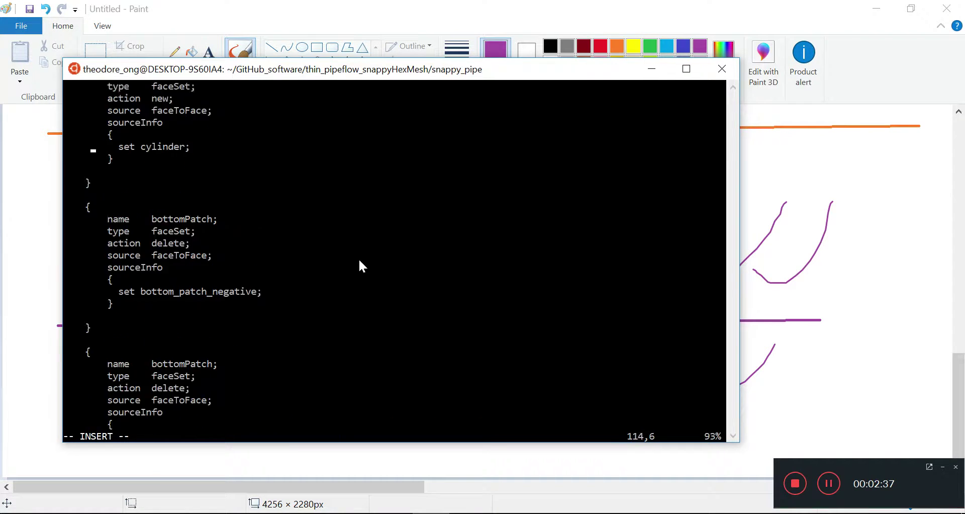
key(Right)
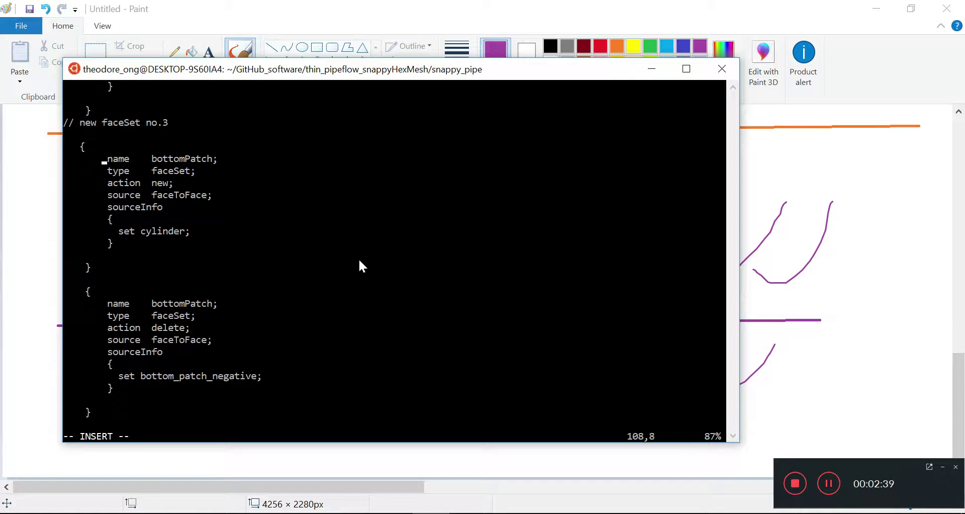
key(Right)
key(Right)
key(Right)
key(Right)
key(Right)
key(Right)
key(Right)
key(Right)
key(Right)
key(Right)
key(Insert)
key(Delete)
key(Delete)
key(Delete)
key(Delete)
key(Delete)
key(Delete)
key(Delete)
key(Delete)
key(Delete)
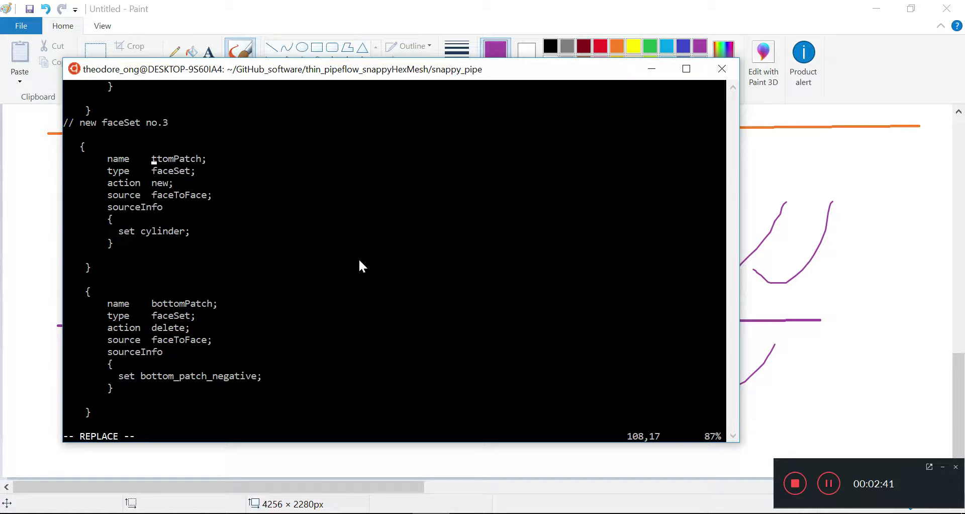
key(Delete)
key(Delete)
key(Delete)
text(Wall)
key(Insert)
key(Down)
key(Down)
key(Down)
key(Down)
key(Down)
key(Down)
key(Down)
key(Down)
key(Down)
key(Down)
key(Down)
key(Down)
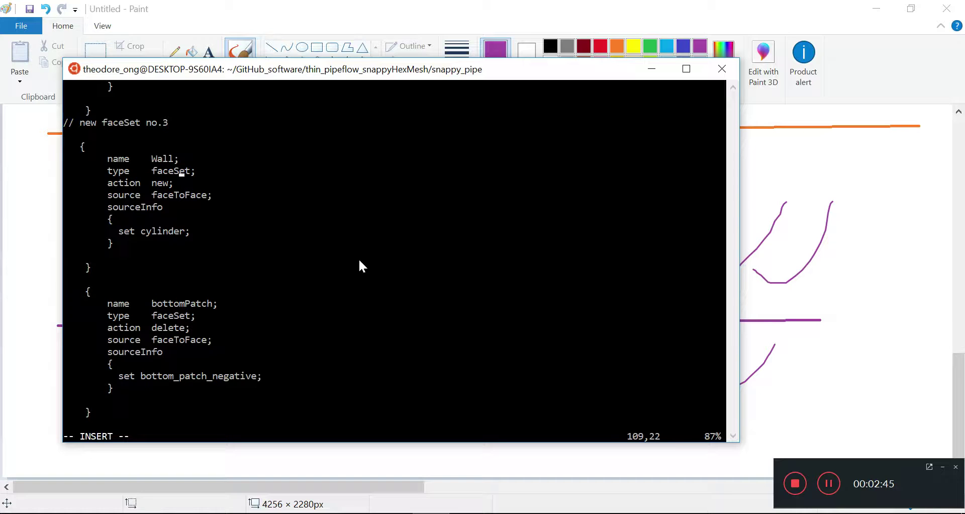
key(Left)
key(Left)
key(Left)
key(Left)
key(Delete)
key(Delete)
key(Delete)
key(Delete)
key(Delete)
key(Delete)
key(Delete)
key(Delete)
key(Delete)
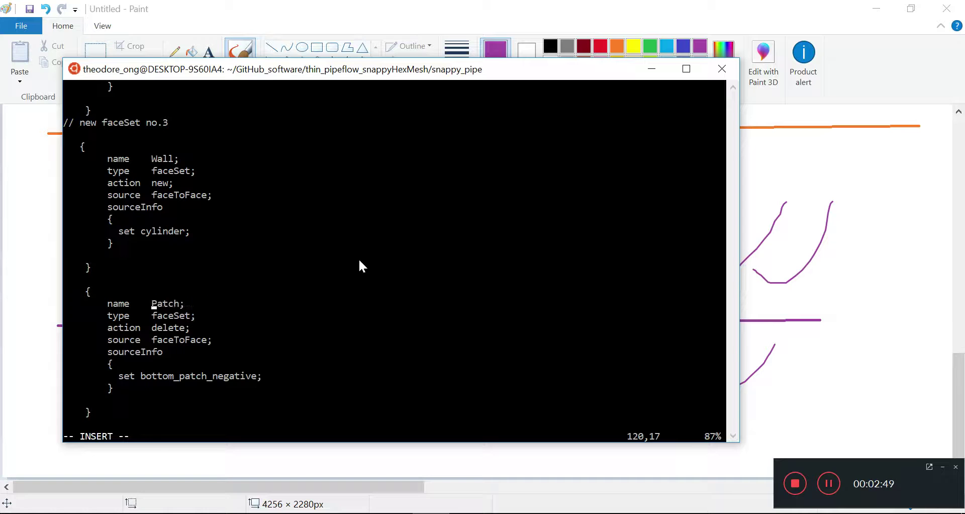
key(Delete)
key(Delete)
text(Wall)
Step: Change the Wall delete block's source set from bottom_patch_negative to bottomPatch
key(Down)
key(Down)
key(Down)
key(Down)
key(Up)
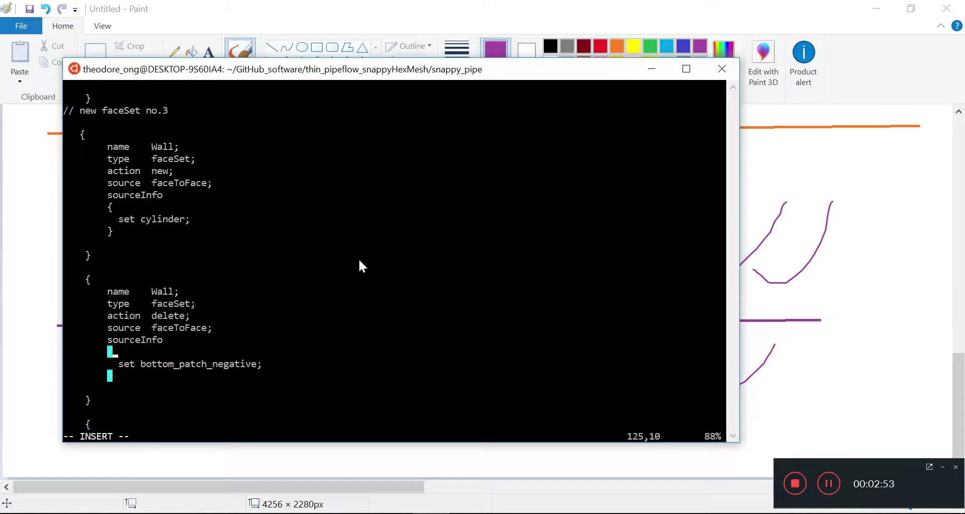
key(Down)
key(Delete)
key(Delete)
key(Delete)
key(Delete)
key(Delete)
key(Delete)
key(Delete)
key(Delete)
key(Delete)
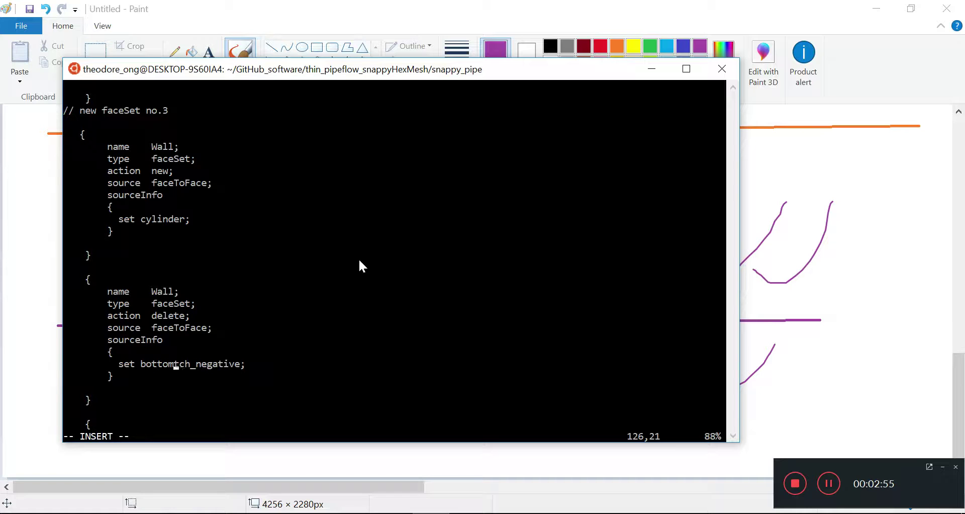
key(Delete)
key(Delete)
key(Delete)
key(Delete)
key(Delete)
text(Patch)
key(Up)
key(Up)
key(Up)
key(Up)
key(Up)
key(Up)
key(Up)
key(Up)
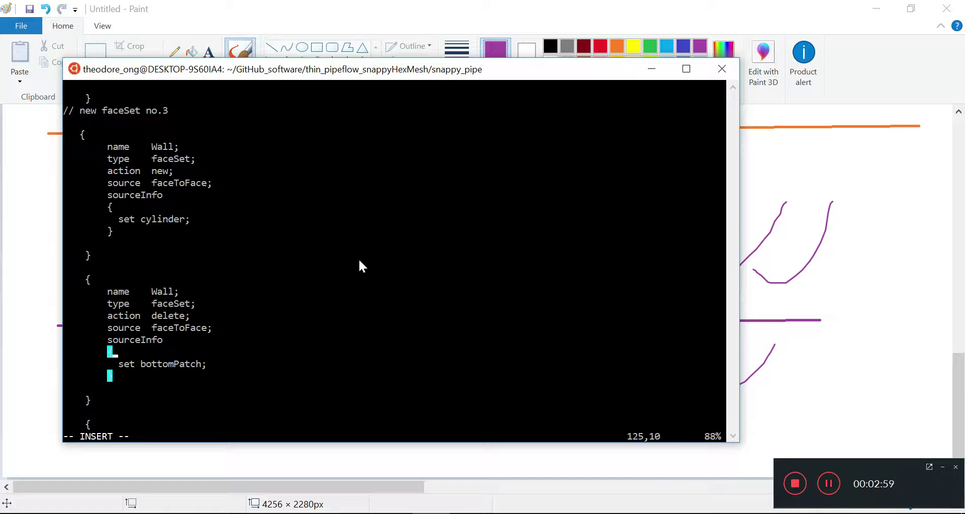
key(Up)
key(Up)
key(Up)
key(Up)
key(Up)
key(Up)
key(Up)
key(Up)
key(Up)
key(Up)
key(Up)
key(Up)
key(Up)
key(Up)
key(Up)
key(Up)
key(Up)
key(Up)
key(Up)
key(Up)
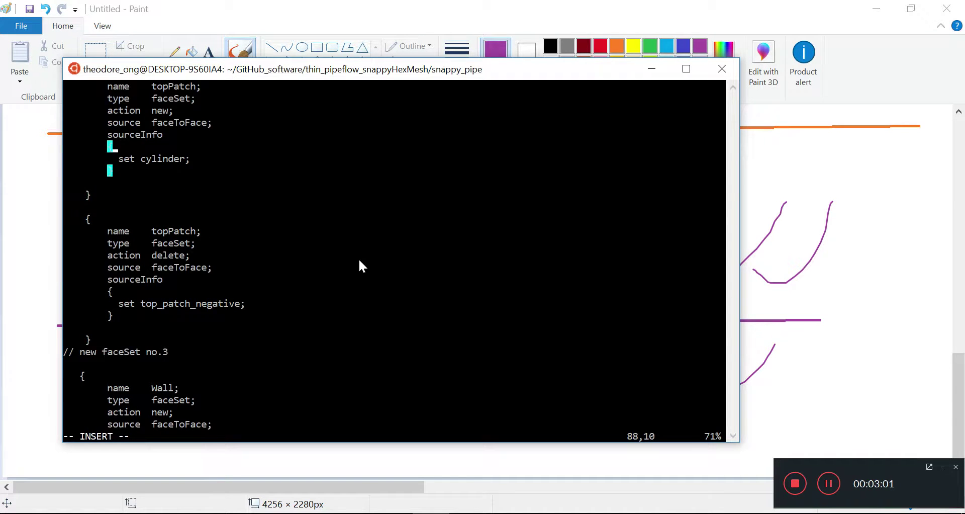
Step: Change both Wall faceSet names to lowercase wall
key(Up)
key(Up)
key(Up)
key(Up)
key(Up)
key(Up)
key(Up)
key(Up)
key(Up)
key(Up)
key(Up)
key(Up)
key(Up)
key(Up)
key(Up)
key(Up)
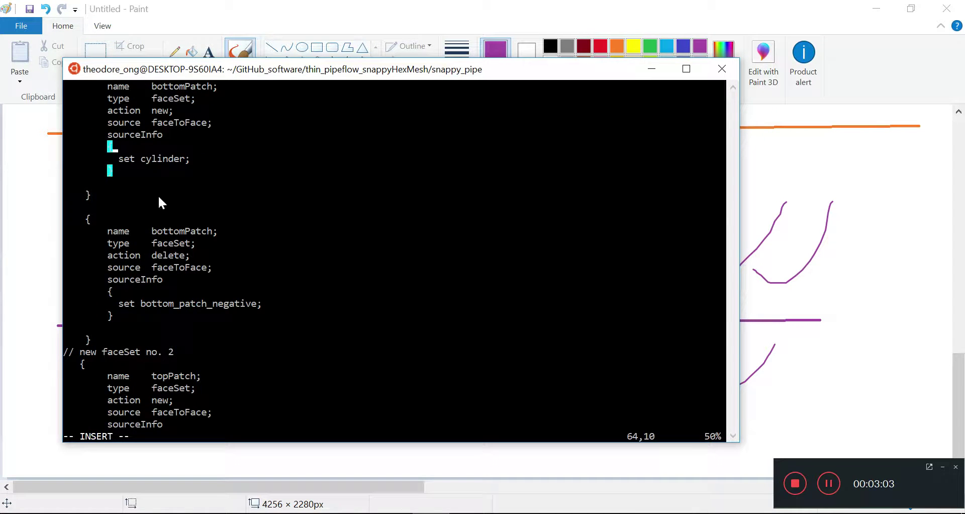
click(146, 82)
click(234, 146)
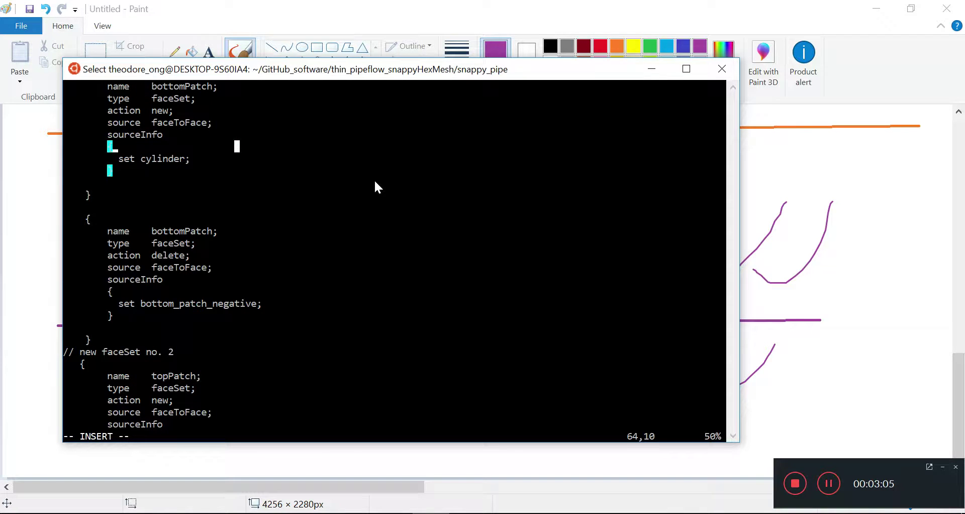
key(Down)
key(End)
key(Down)
key(Down)
key(Down)
key(Down)
key(Down)
key(Down)
key(Down)
key(Down)
key(Down)
key(Down)
key(Down)
key(Down)
key(Down)
key(Down)
key(Down)
key(Down)
key(Down)
key(Down)
key(Down)
key(Down)
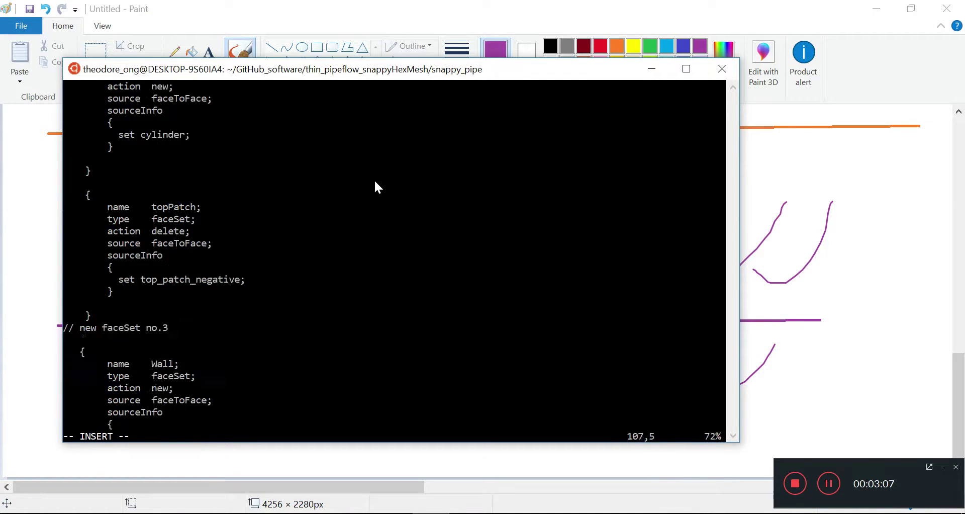
key(Down)
key(Down)
key(Down)
key(Down)
key(Down)
key(Down)
key(Down)
key(Down)
key(Down)
key(Down)
key(Down)
key(Down)
key(Down)
key(Down)
key(Down)
key(Down)
key(Down)
key(Down)
key(Down)
key(Down)
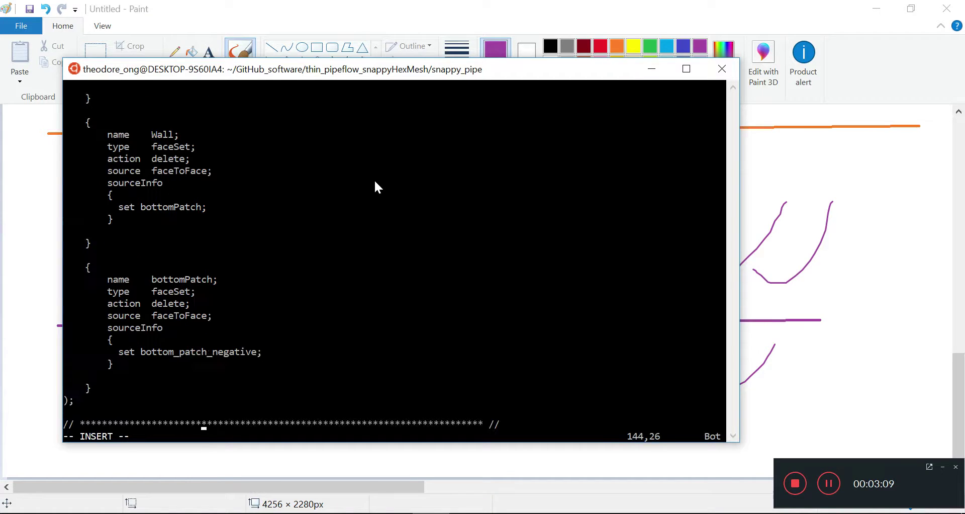
key(Up)
key(Up)
key(Up)
key(Up)
key(Up)
key(Up)
key(Up)
key(Up)
key(Up)
key(Up)
key(Up)
key(Up)
key(Up)
key(Up)
key(Up)
key(Up)
key(Up)
key(Up)
key(Up)
key(Up)
key(Up)
key(Up)
key(Up)
key(Up)
key(Up)
key(Up)
key(Up)
key(Up)
key(Up)
key(Up)
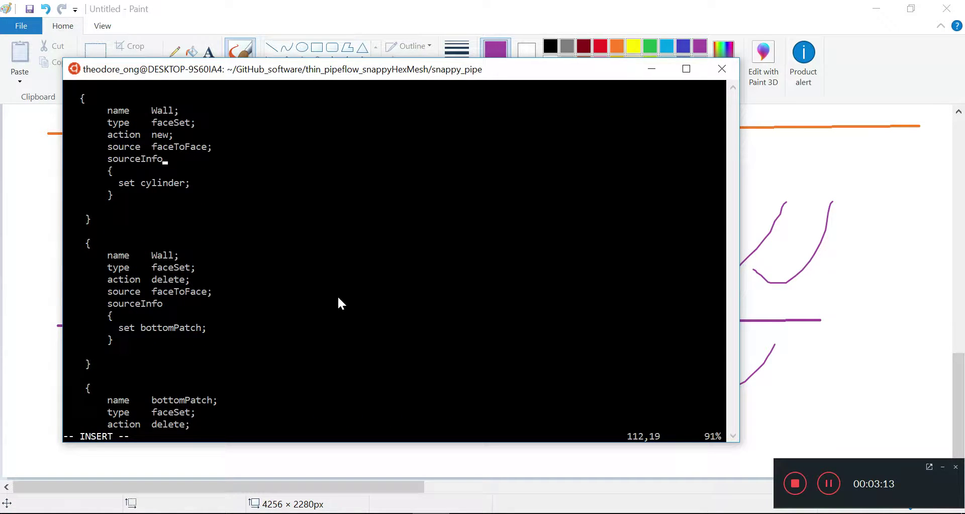
key(Up)
key(Up)
key(Up)
key(Left)
key(Left)
key(Left)
key(Left)
key(Left)
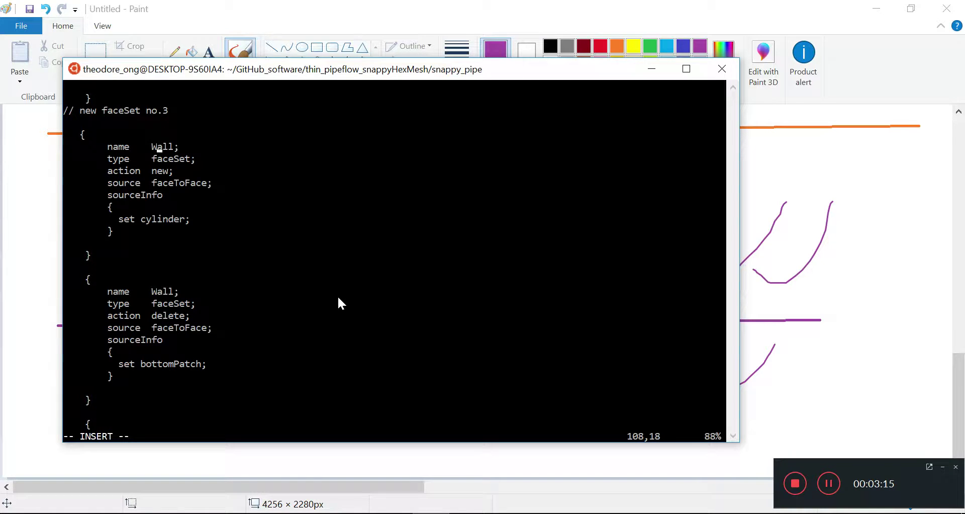
key(Delete)
text(w)
key(Down)
key(Down)
key(Down)
key(Down)
key(Down)
key(Down)
key(Down)
key(Down)
key(Down)
key(Down)
key(Down)
key(Down)
key(Left)
key(Delete)
text(w)
Step: Rename the remaining bottomPatch block to wall and set its source to topPatch
key(Down)
key(Down)
key(Down)
key(Down)
key(Down)
key(Down)
key(Down)
key(Down)
key(Down)
key(Down)
key(Down)
key(Down)
key(Down)
key(Down)
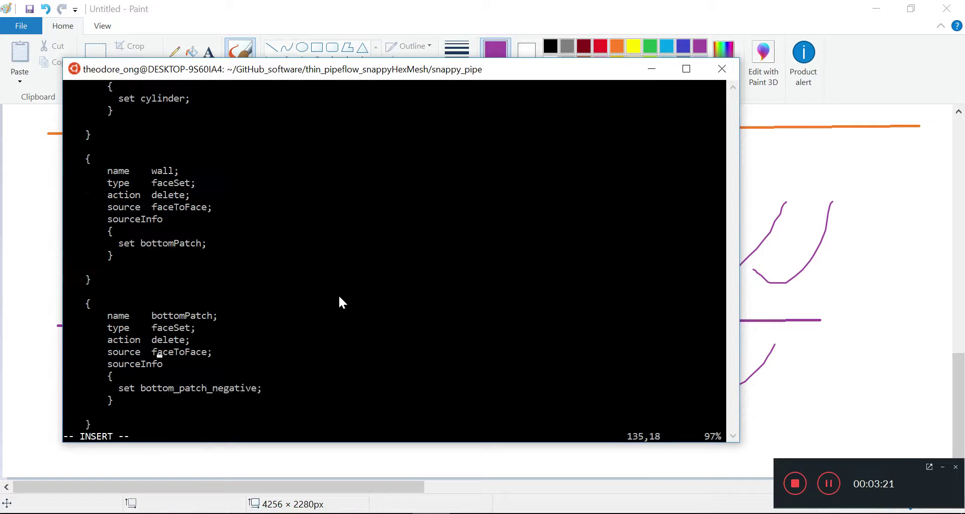
key(Delete)
key(Delete)
key(Delete)
key(Delete)
key(Delete)
key(Delete)
key(Delete)
key(Delete)
key(Delete)
key(Delete)
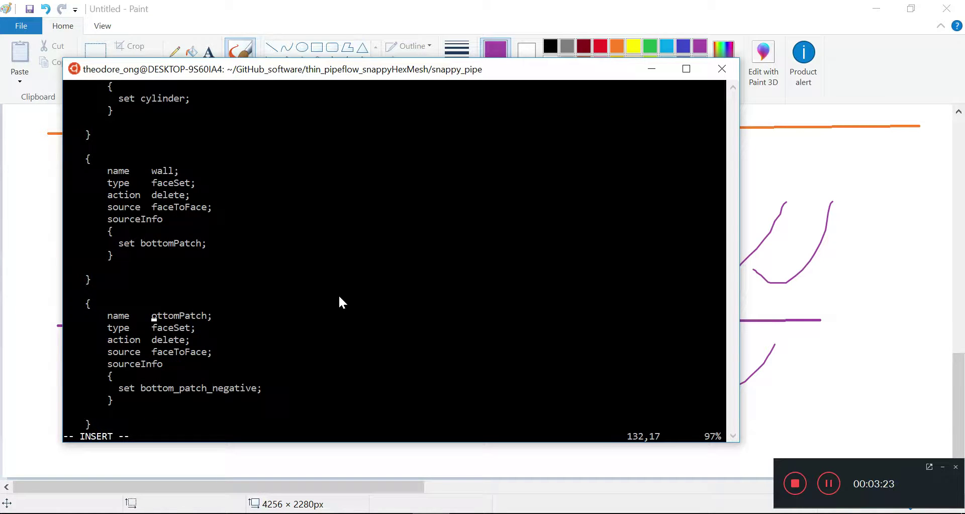
text(wall)
key(Down)
key(Down)
key(Down)
key(Down)
key(Down)
key(Left)
key(Left)
key(Left)
key(Left)
key(Left)
key(Left)
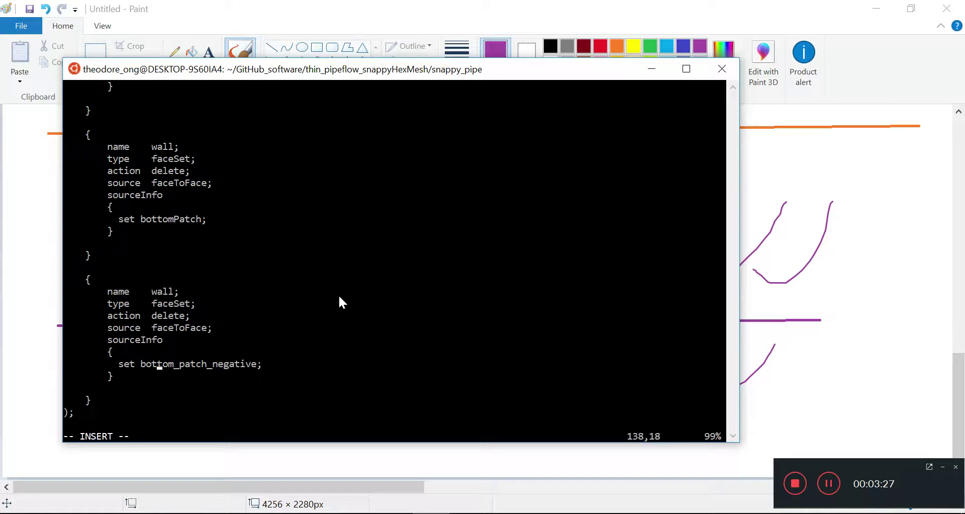
key(Delete)
key(Delete)
key(Delete)
key(Delete)
key(Delete)
key(Delete)
key(Delete)
key(Delete)
key(Delete)
key(Delete)
key(Delete)
key(Delete)
key(Delete)
key(Delete)
key(Delete)
key(Delete)
key(Delete)
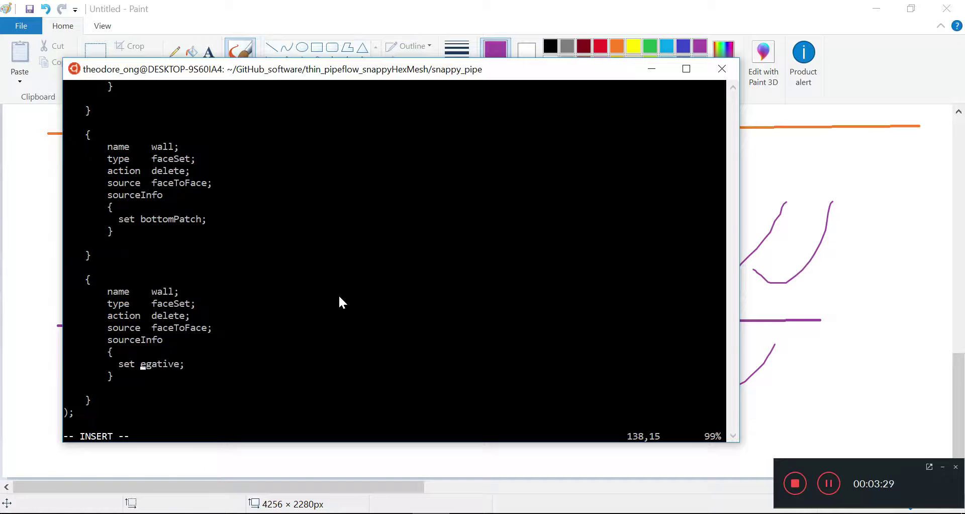
key(Delete)
key(Delete)
key(Delete)
key(Delete)
text(topPatch)
Step: Save topoSetDict with :w and quit vim with :q
key(Escape)
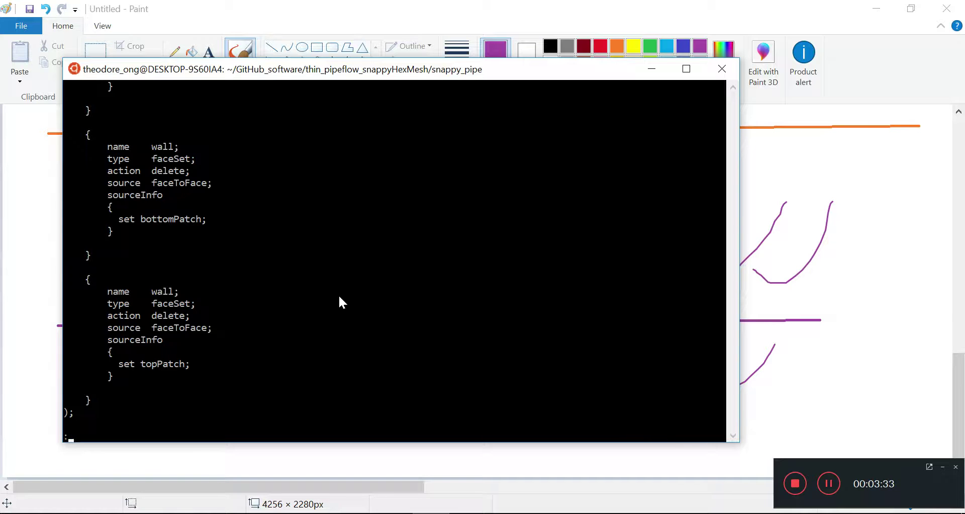
text(:w)
key(Return)
text(:q)
key(Return)
Step: Rerun topoSet from the command history and highlight the topPatch creation output
key(Up)
key(Up)
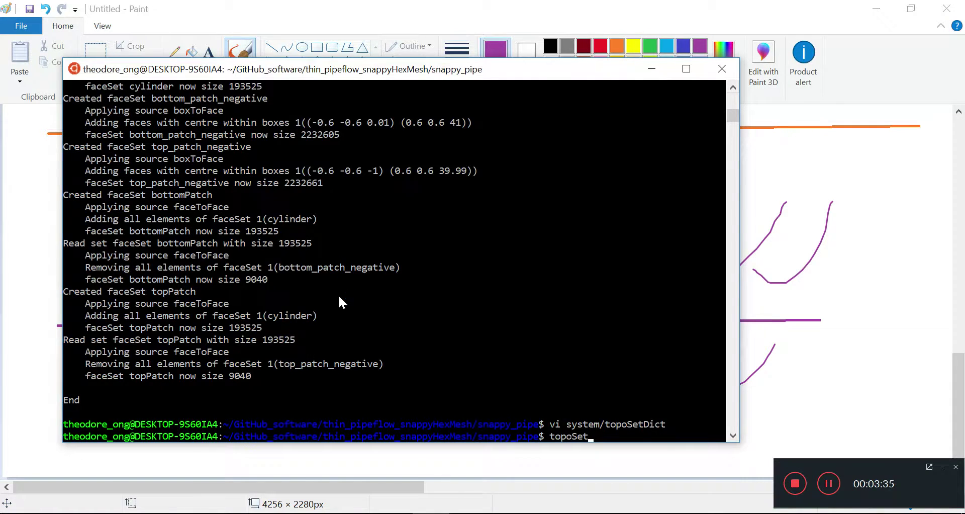
key(Return)
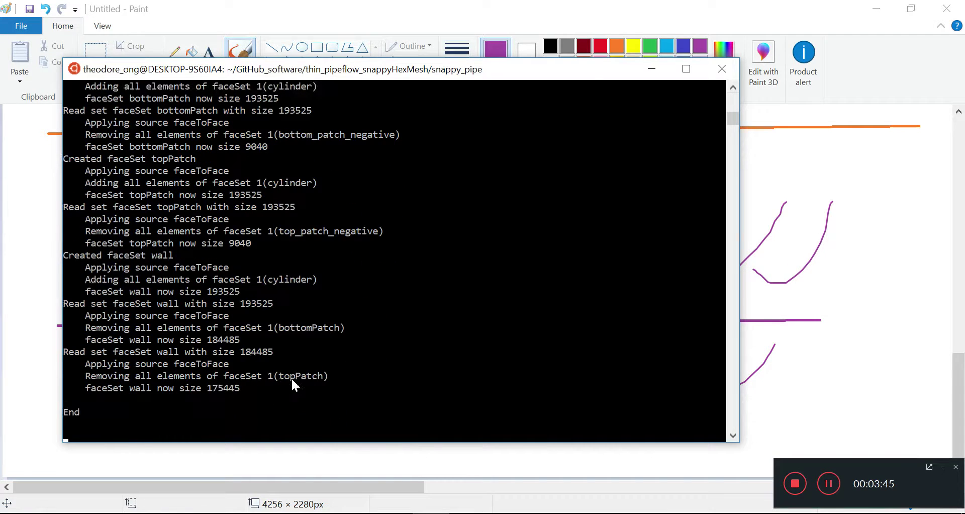
drag(247, 244, 65, 160)
right_click(203, 258)
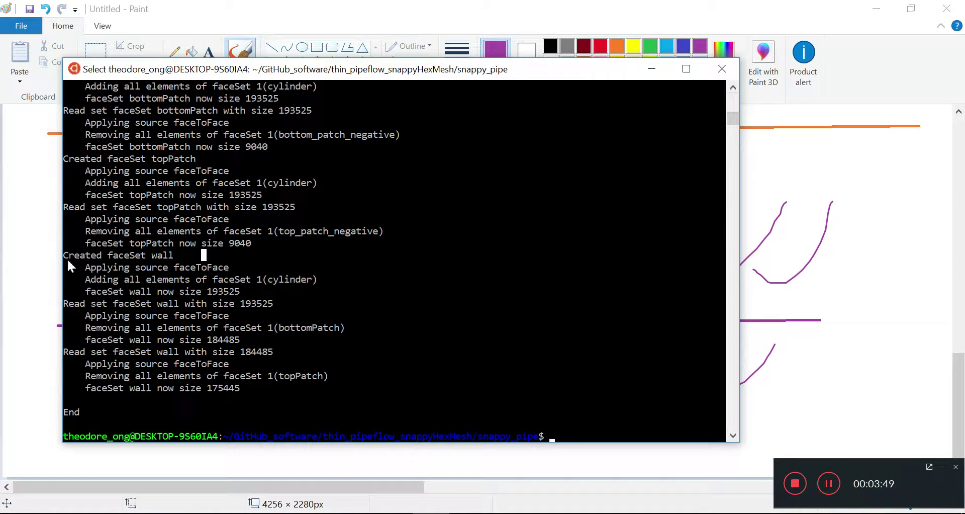
Step: Review the wall faceSet creation and the bottomPatch and topPatch removal lines, then bring the Paint sketch forward
drag(63, 251, 237, 290)
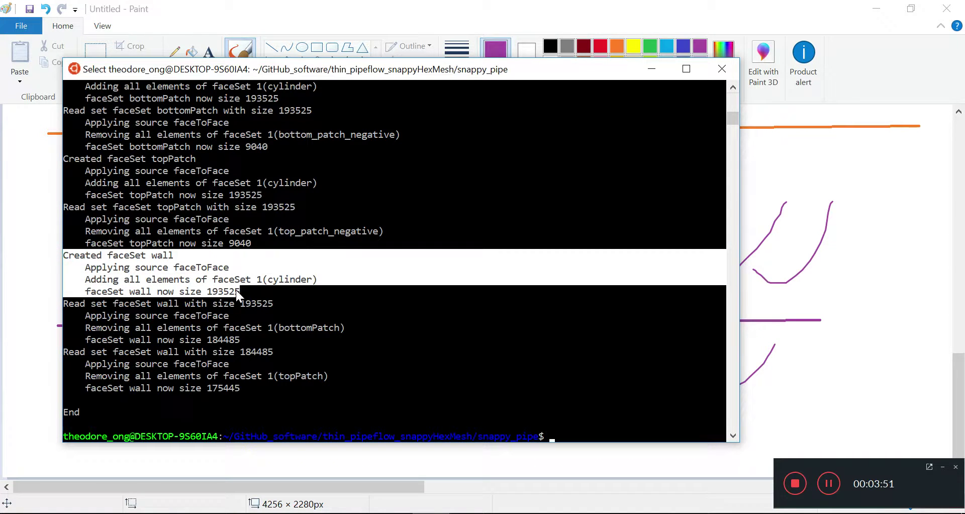
right_click(236, 290)
drag(249, 338, 64, 304)
drag(63, 351, 216, 390)
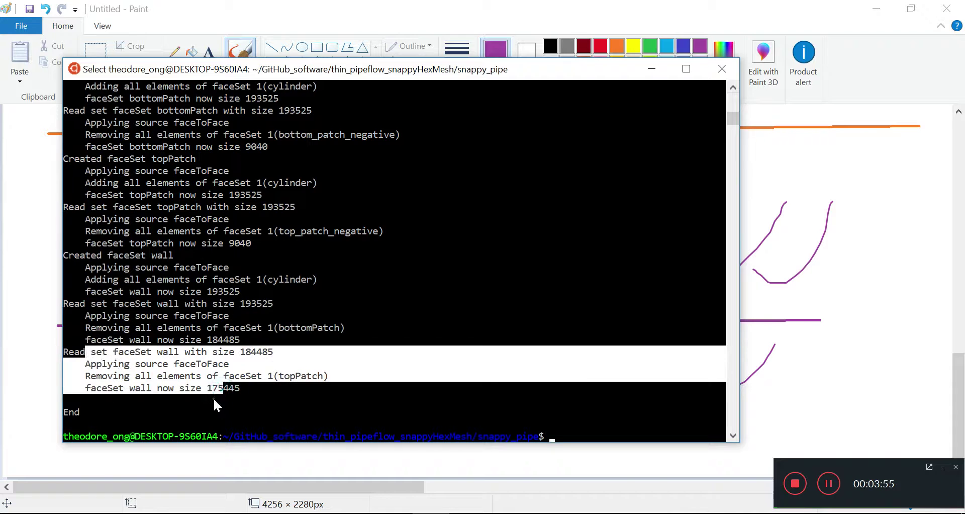
right_click(216, 390)
click(779, 321)
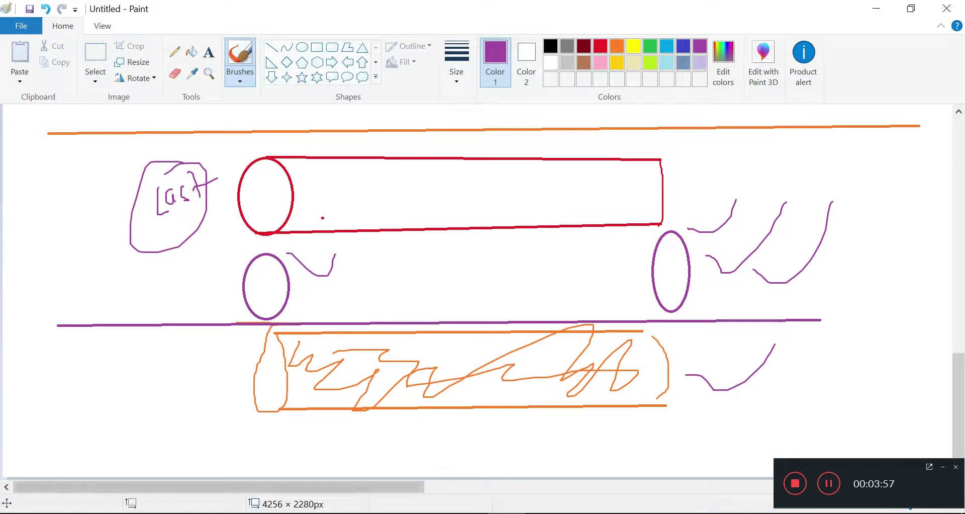
Step: Back in the terminal, highlight the topPatch removal lines for wall, then return to the Paint sketch
key(alt+Tab)
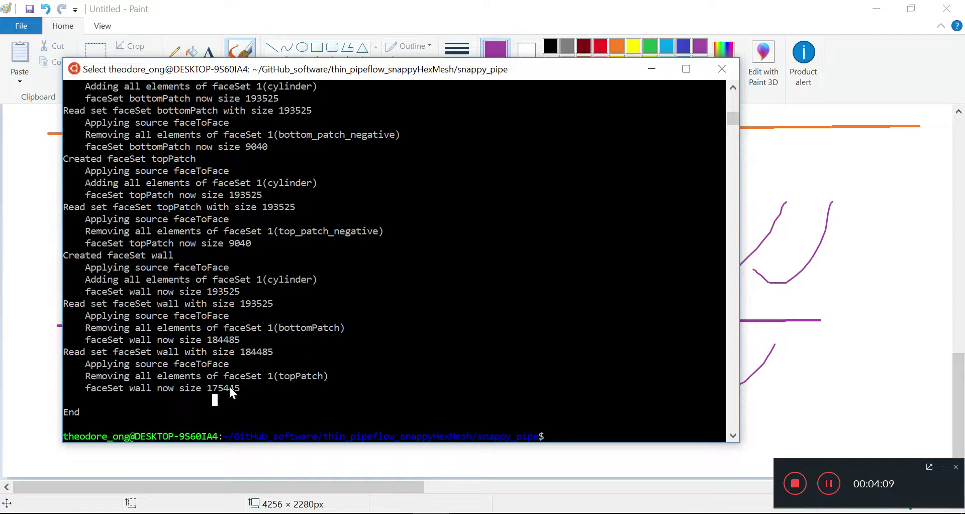
mouse_move(233, 378)
mouse_down()
mouse_move(82, 364)
mouse_move(61, 350)
mouse_up()
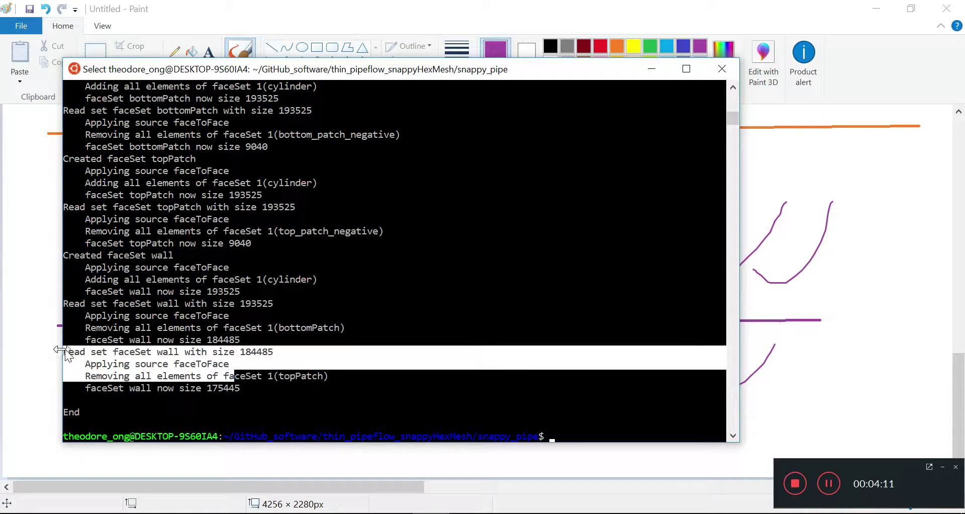
click(764, 254)
Step: Undo a stray purple brush stroke in Paint and return to the terminal
mouse_move(345, 422)
mouse_down()
mouse_move(396, 425)
mouse_move(426, 449)
mouse_move(593, 428)
mouse_up()
key(ctrl+z)
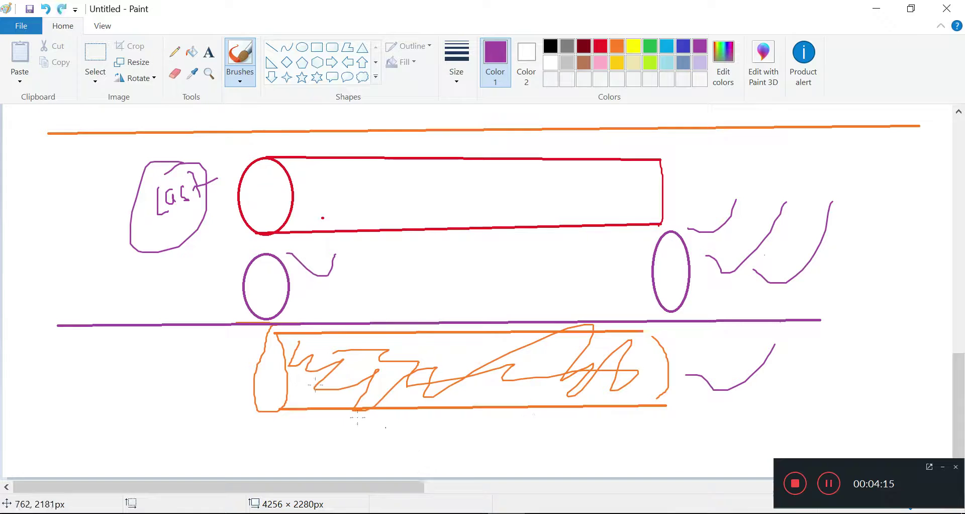
key(alt+Tab)
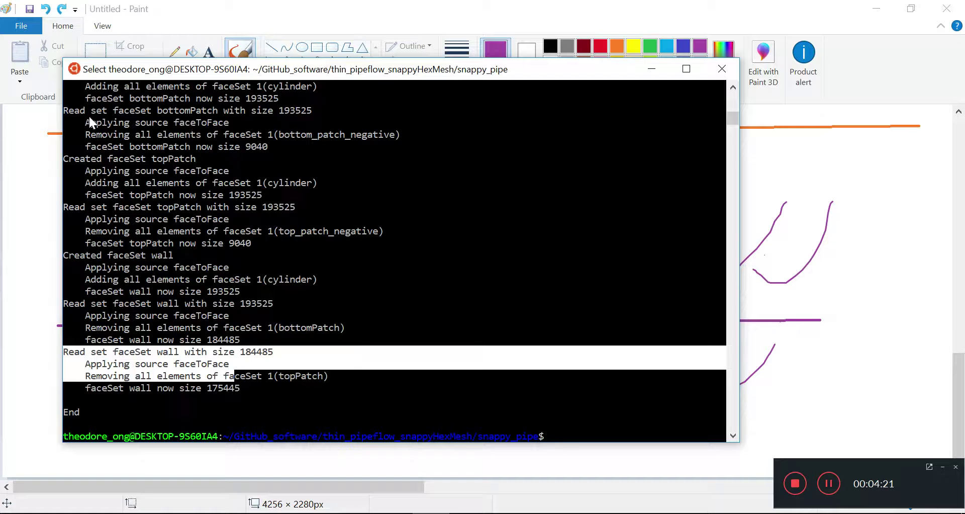
Step: Highlight the bottomPatch reduction and topPatch creation output blocks, then clear the selection
drag(74, 111, 94, 114)
click(301, 191)
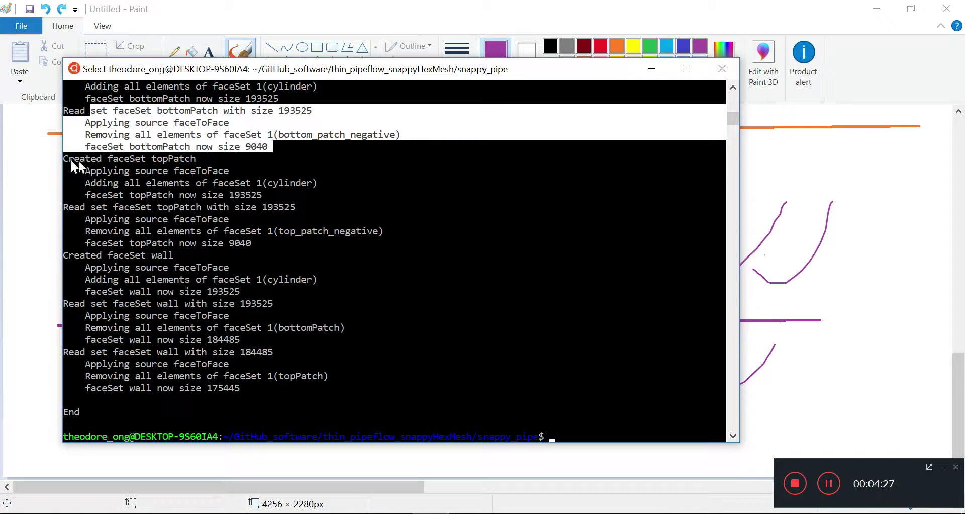
mouse_move(71, 161)
mouse_down()
mouse_move(357, 224)
mouse_move(327, 232)
mouse_up()
click(424, 255)
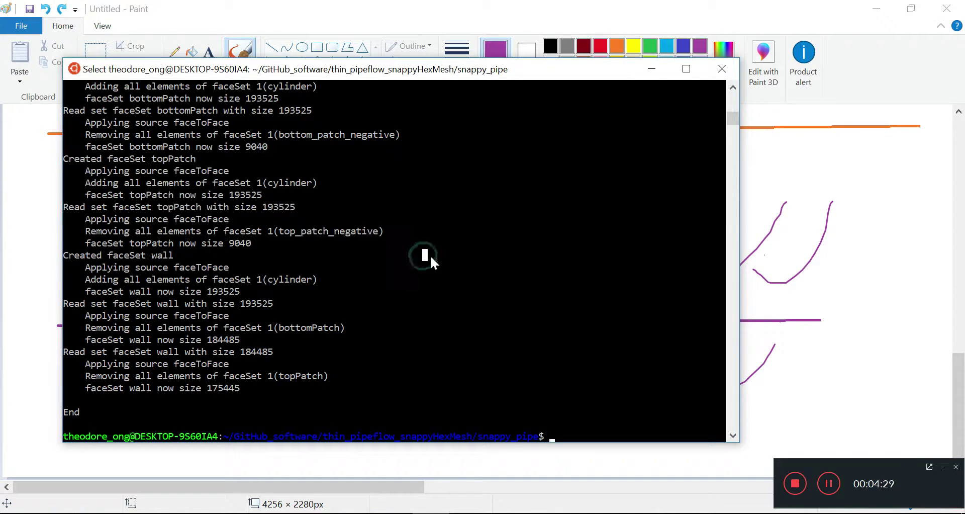
Step: List the snappy_pipe case folder contents with the l command
key(Up)
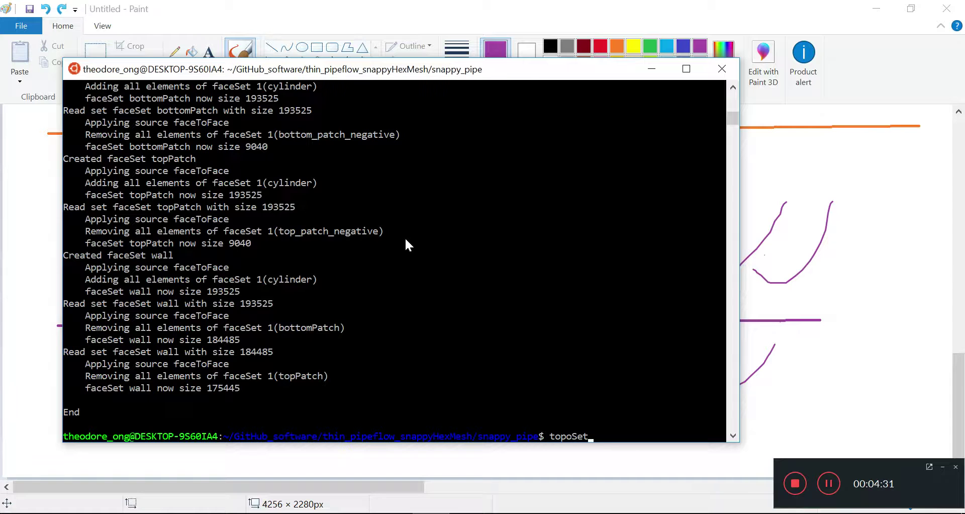
key(BackSpace)
key(BackSpace)
key(BackSpace)
key(BackSpace)
key(BackSpace)
key(BackSpace)
key(BackSpace)
text(l)
key(Return)
Step: Open ./run in vim and start a 'topoSet >' line after the snappyHexMesh command
text(vi ./run)
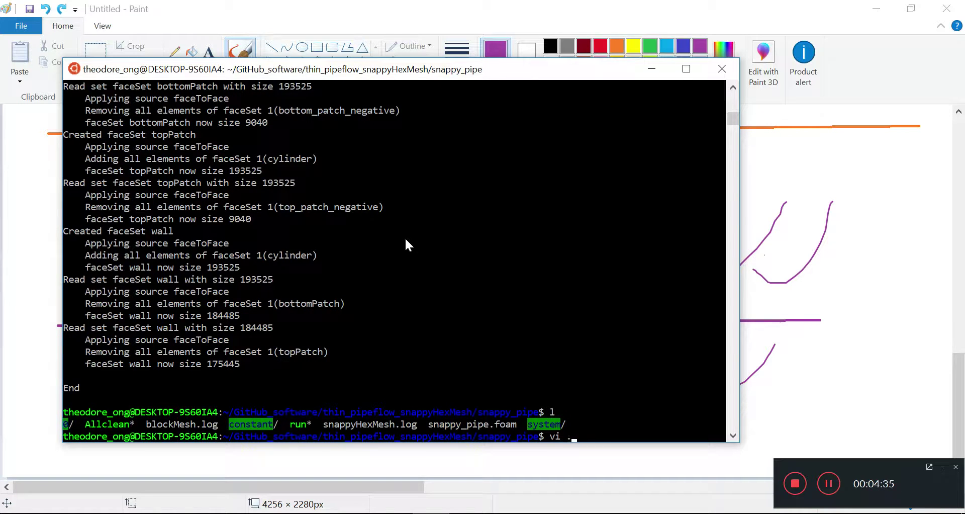
key(Return)
key(Down)
key(Down)
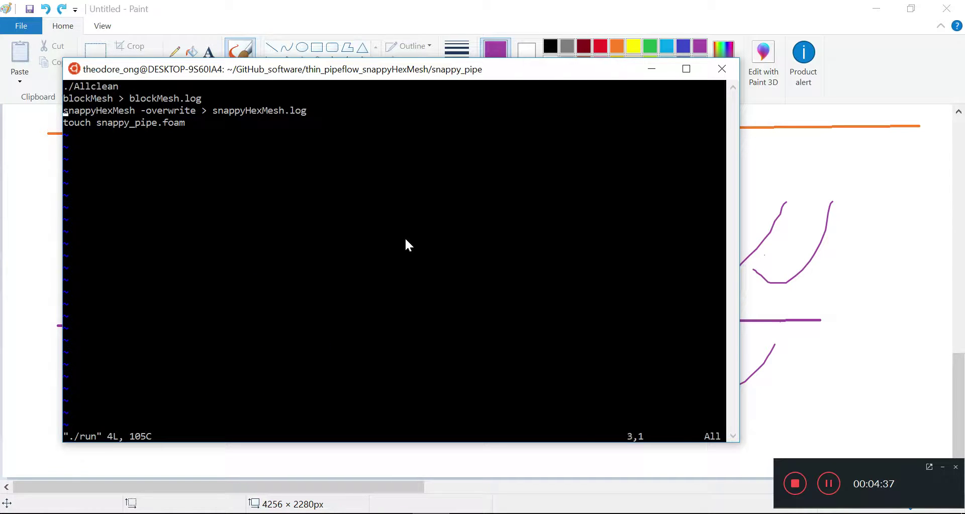
key(Right)
key(Right)
key(Right)
key(Right)
key(Right)
key(Right)
key(Right)
key(Right)
key(Right)
key(Right)
key(Right)
key(Right)
key(Right)
key(Right)
key(Right)
key(Right)
key(Right)
key(Right)
key(Right)
key(Right)
key(Right)
key(i)
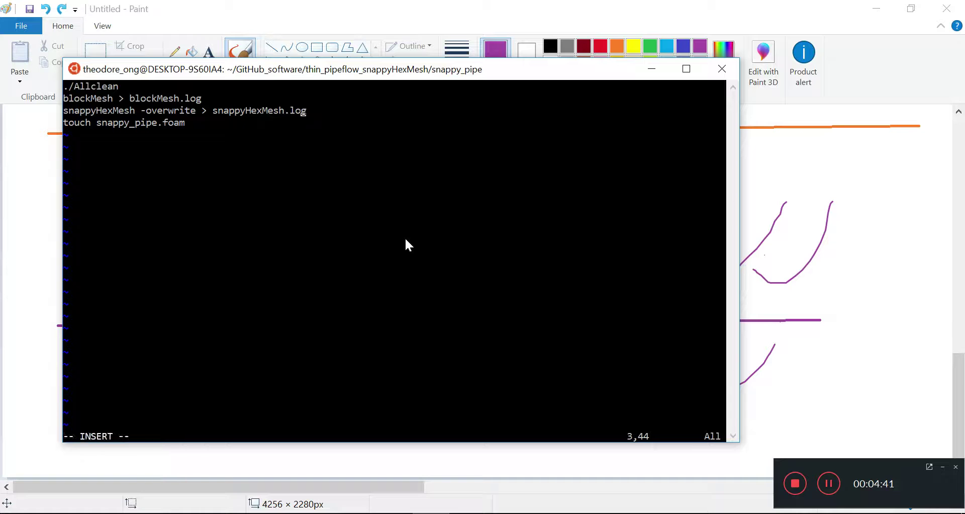
key(Right)
key(Return)
text(topoSet)
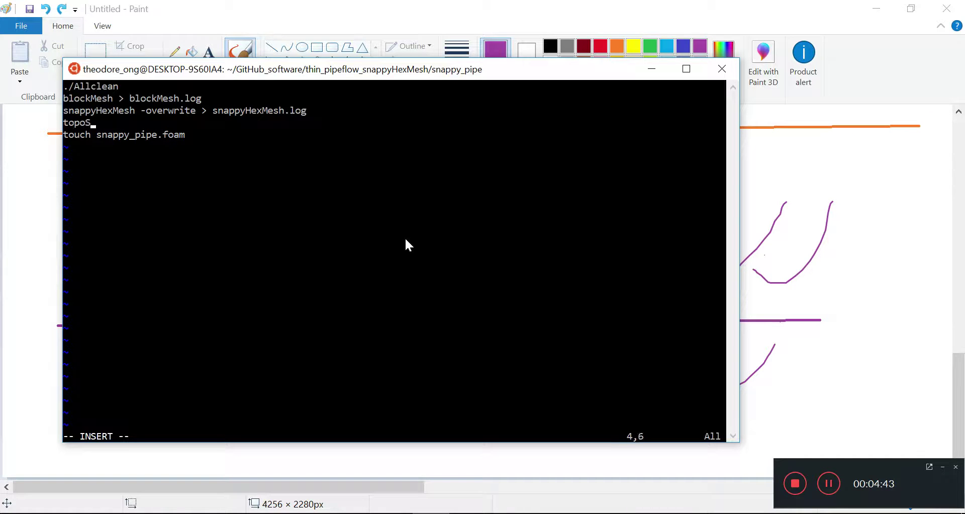
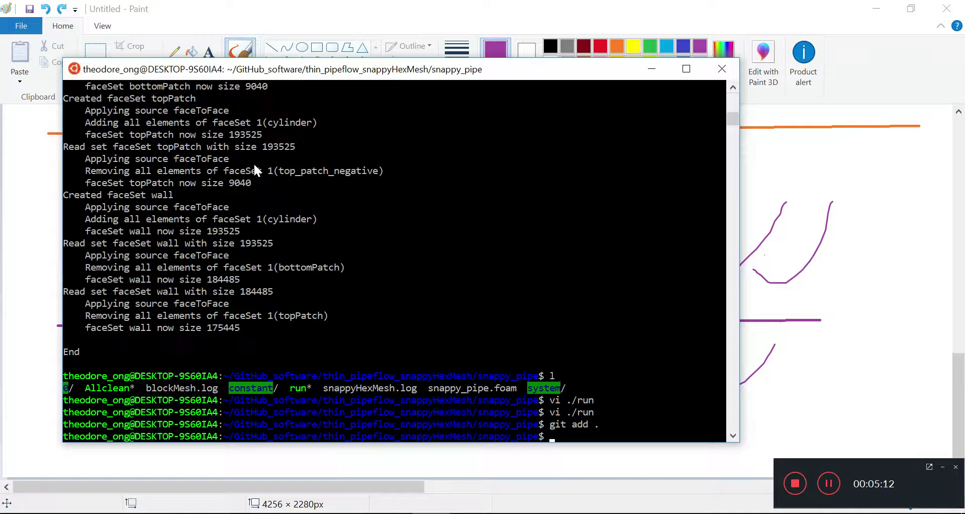
Step: Go up to the repository root, list its contents and check git status
key(Return)
text(ls)
key(Return)
text(git status)
key(Return)
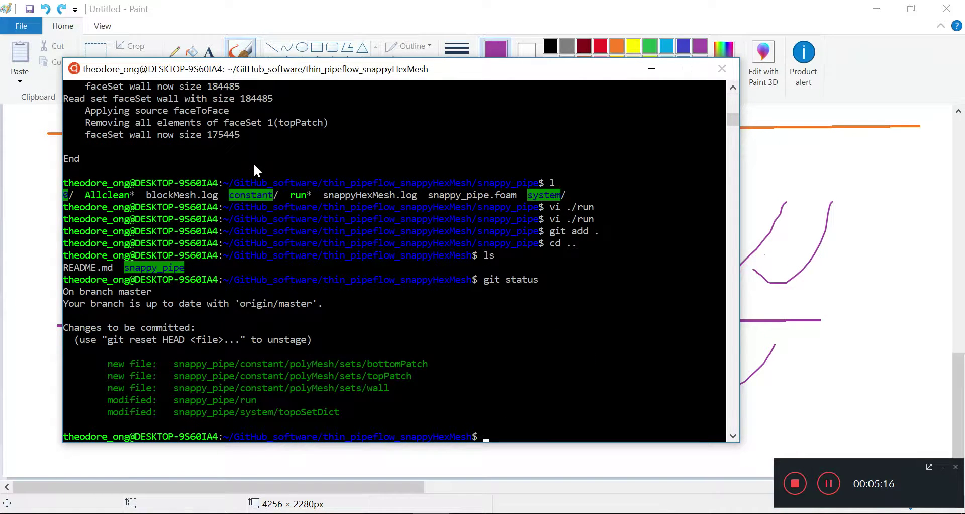
Step: Stage all changes and commit them as 'topoSet ver 1 complete'
text(git add .)
key(Return)
text(ls)
key(Return)
text(git st)
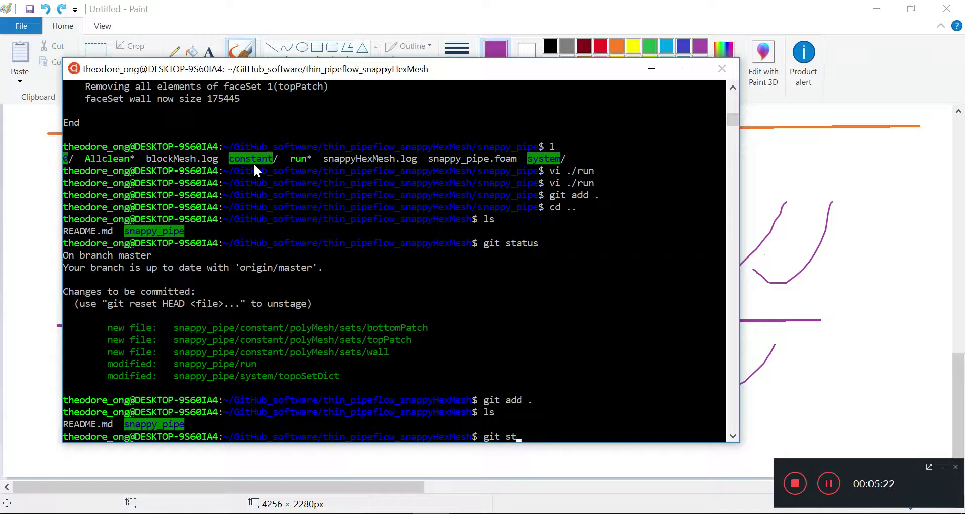
text(atus)
key(Return)
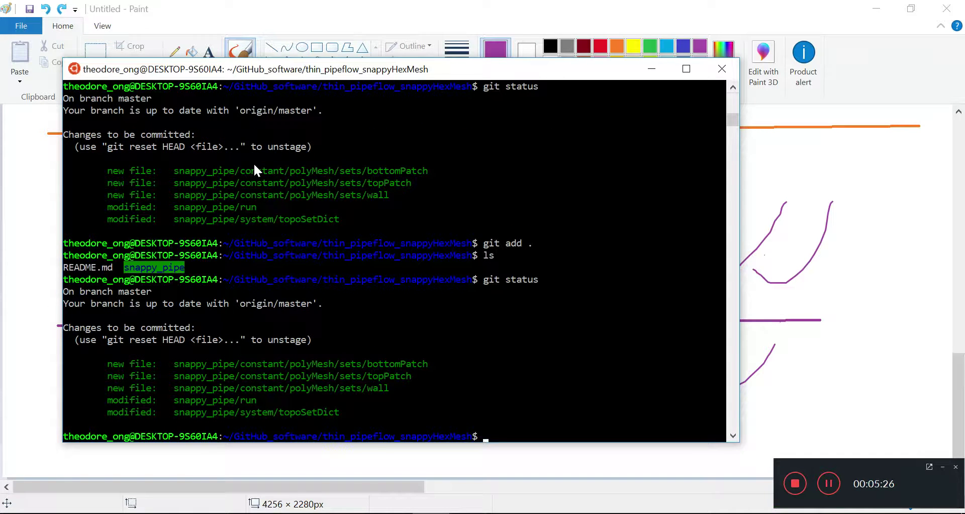
text(git commit -m "topoSet )
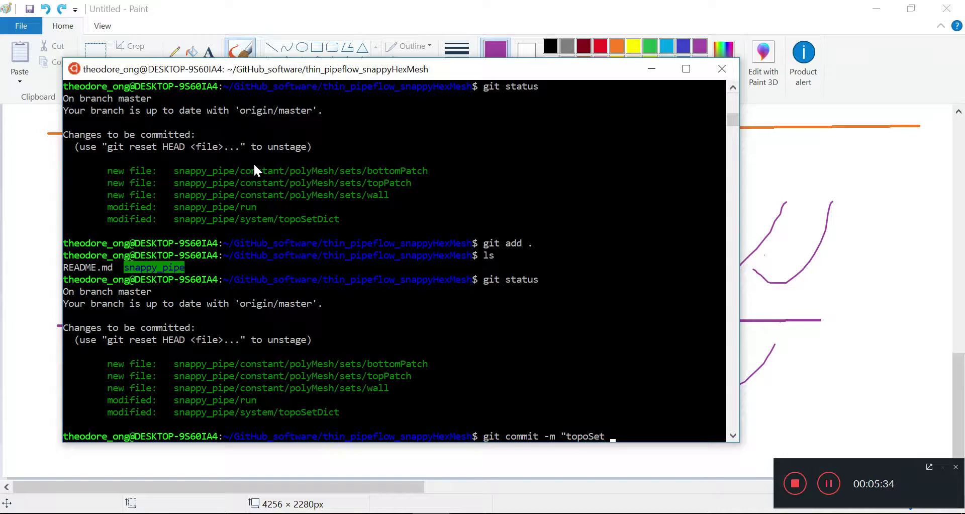
text(ver 1 complete)
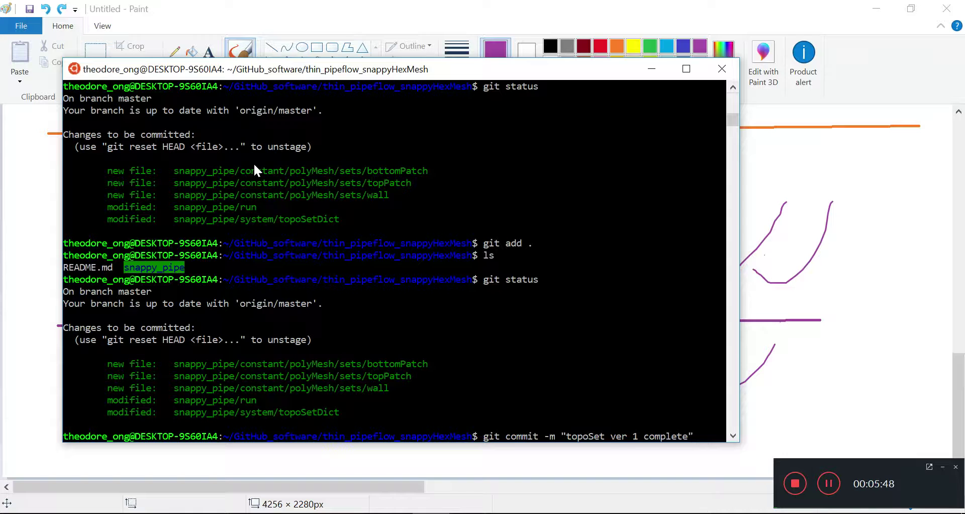
key(Return)
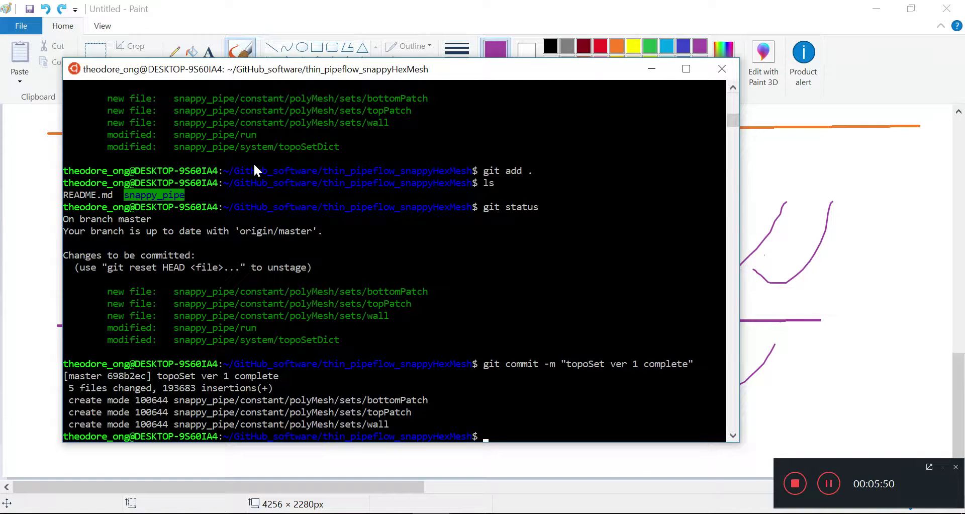
Step: Push the commit to origin master, entering the GitHub username and account password
text(git push origin master)
key(Return)
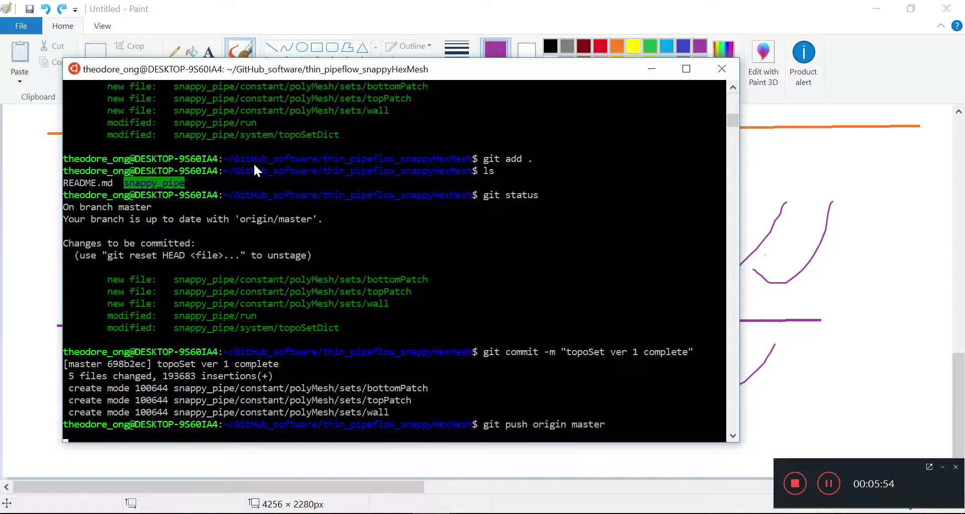
text(theodoreOnzGit)
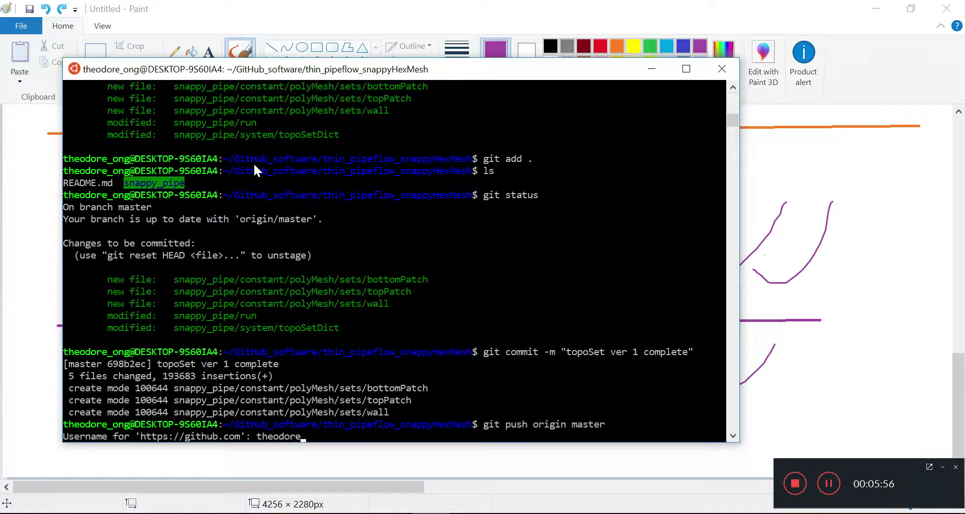
key(Return)
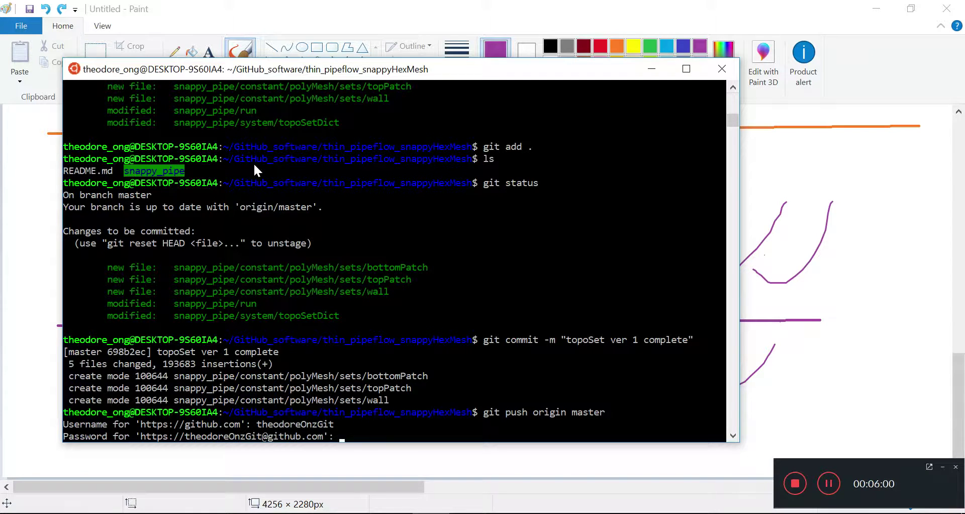
key(Return)
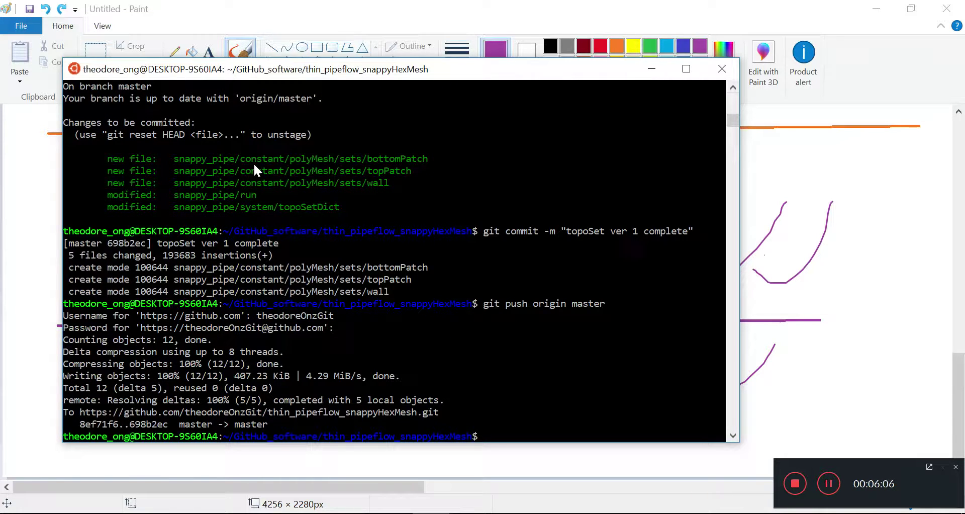
Step: Move into the snappy_pipe case folder and list its files
text(l)
key(Return)
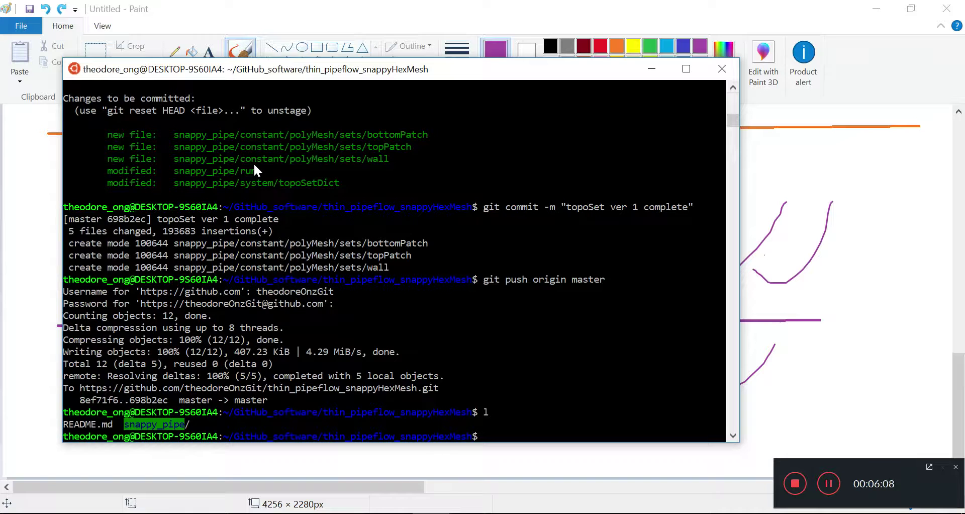
text(cd snappy_pipe/)
key(Return)
text(ls)
key(Return)
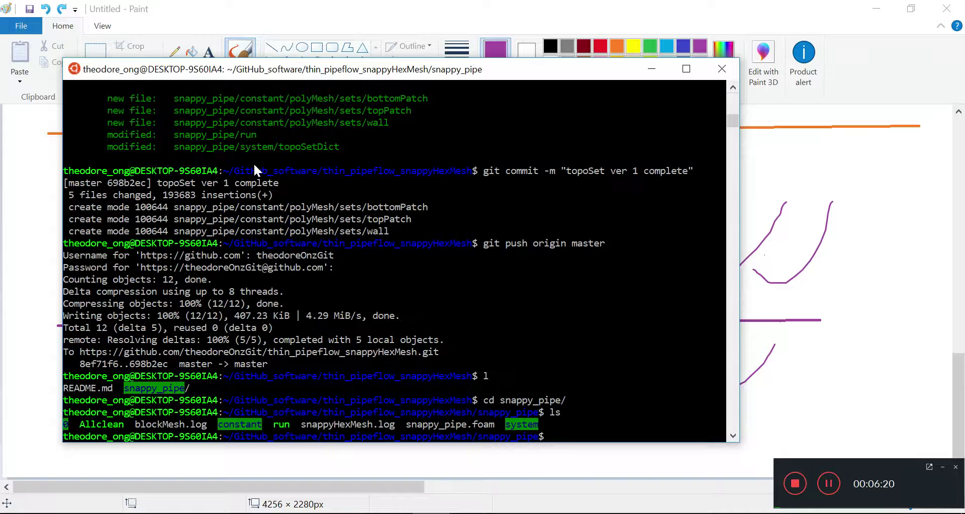
key(alt+Tab)
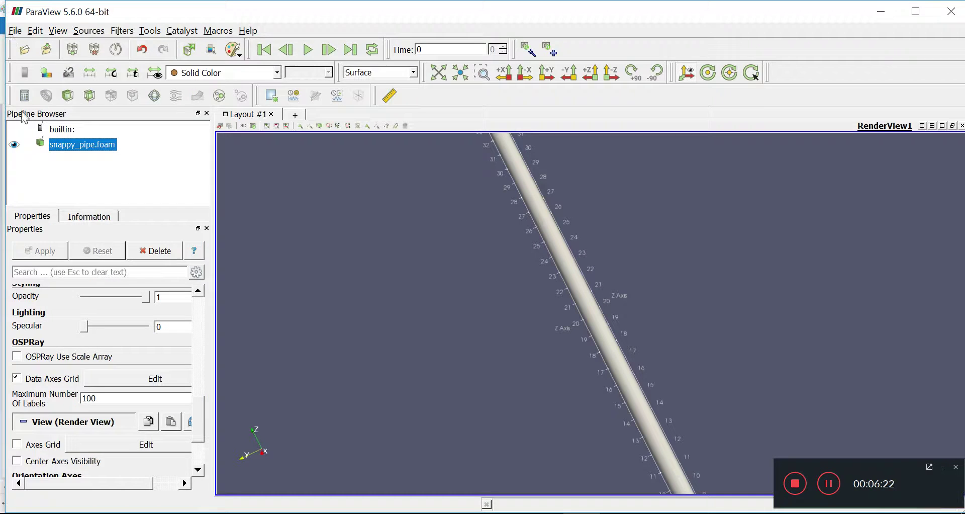
Step: Delete and reopen snappy_pipe.foam, apply it, and rotate the pipe to view it end-on
click(152, 250)
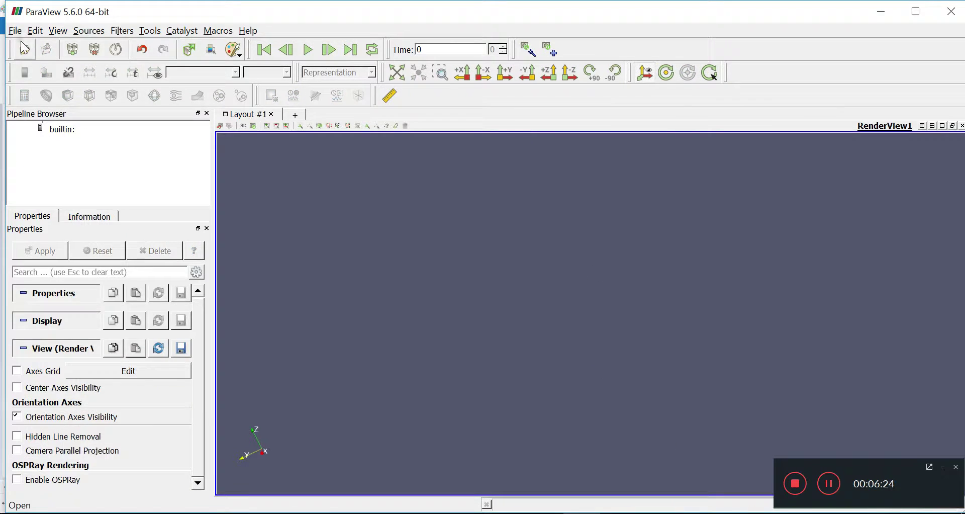
click(24, 49)
double_click(290, 238)
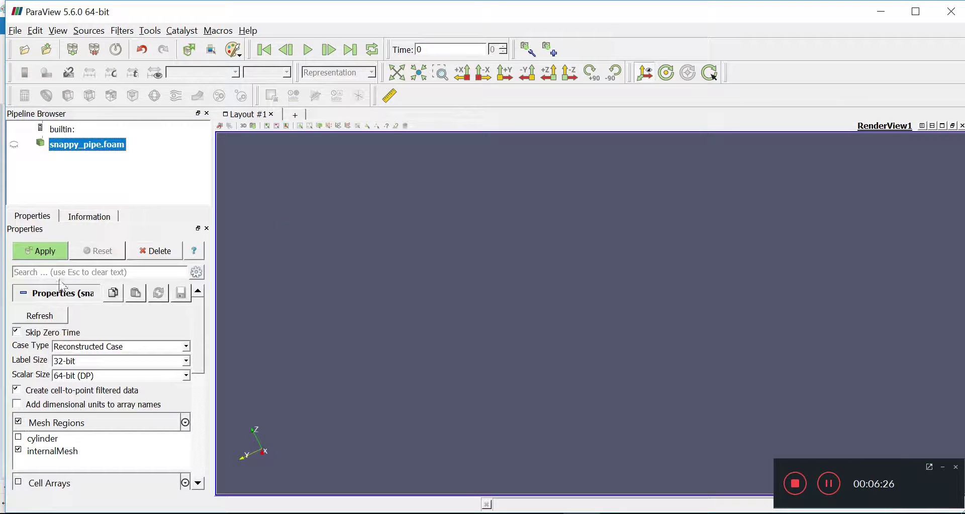
click(54, 255)
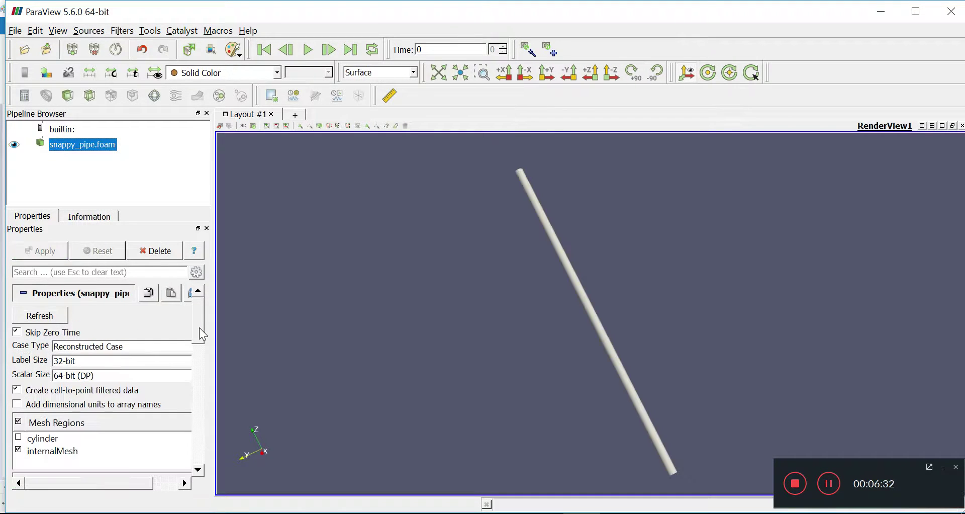
mouse_move(198, 320)
mouse_down()
mouse_move(198, 370)
mouse_move(205, 316)
mouse_up()
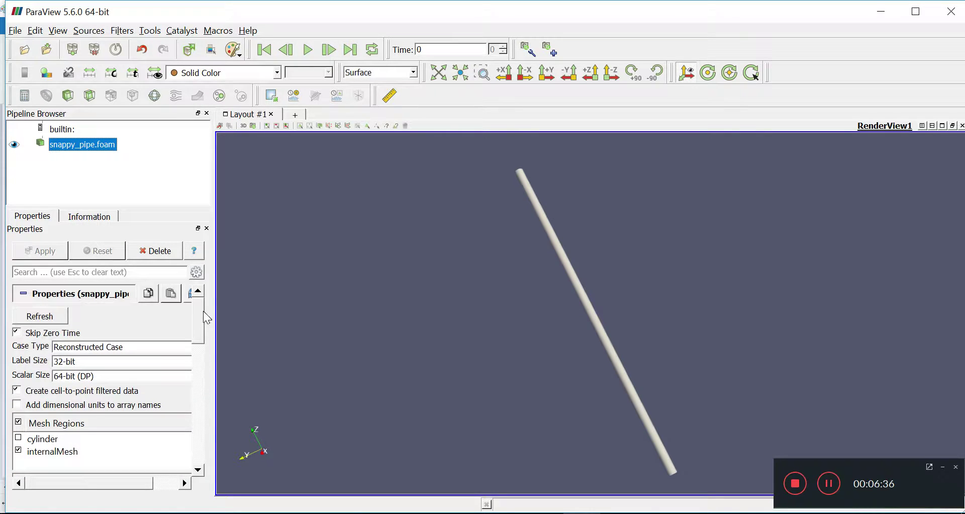
drag(563, 256, 597, 264)
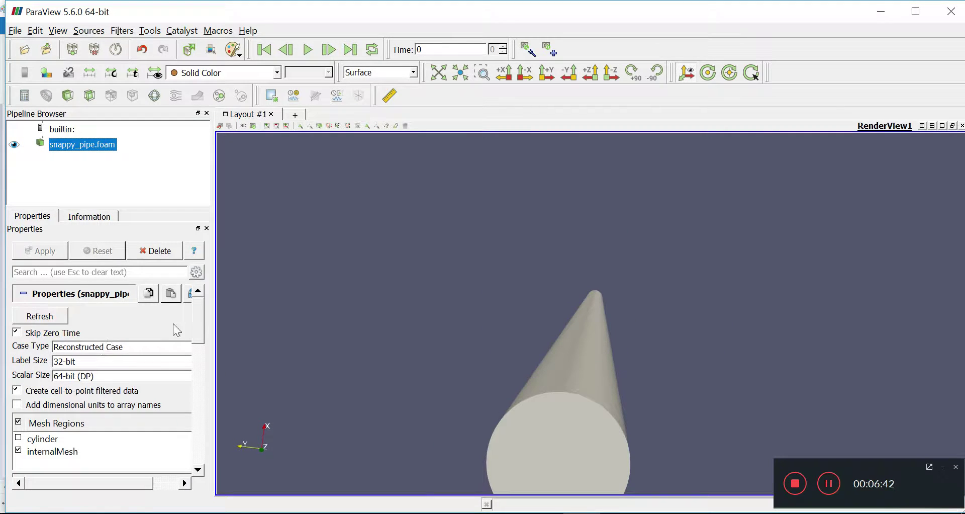
mouse_move(200, 319)
mouse_down()
mouse_move(220, 447)
mouse_move(222, 336)
mouse_move(203, 303)
mouse_up()
Step: Display only the cylinder patch region and orbit the pipe to inspect its surface
click(20, 450)
click(18, 438)
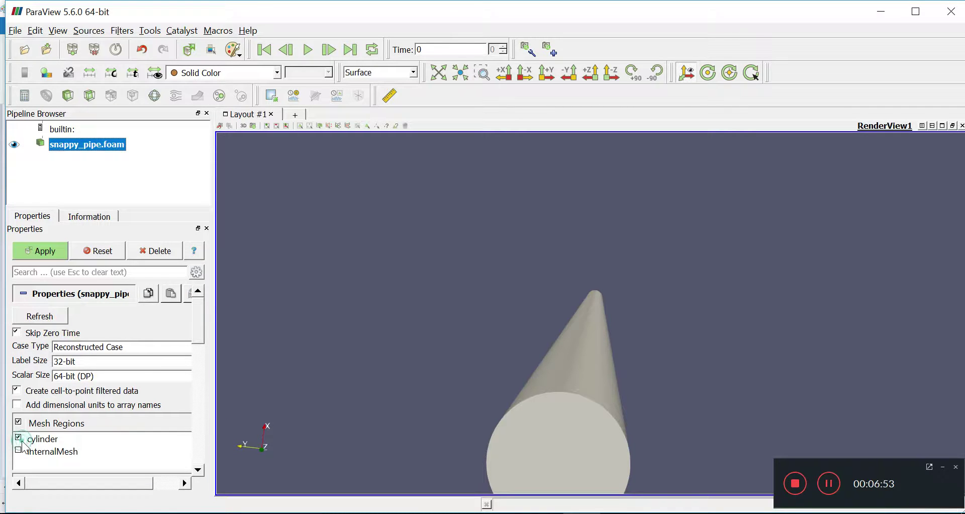
click(33, 253)
drag(508, 414, 528, 286)
scroll(578, 330, up, 5)
scroll(574, 338, down, 5)
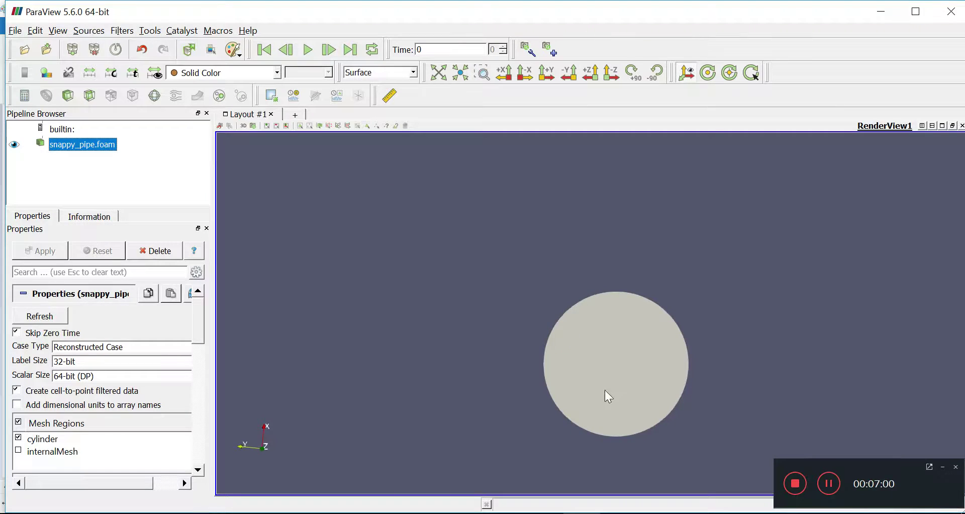
mouse_move(596, 371)
mouse_down()
mouse_move(567, 369)
mouse_move(582, 368)
mouse_up()
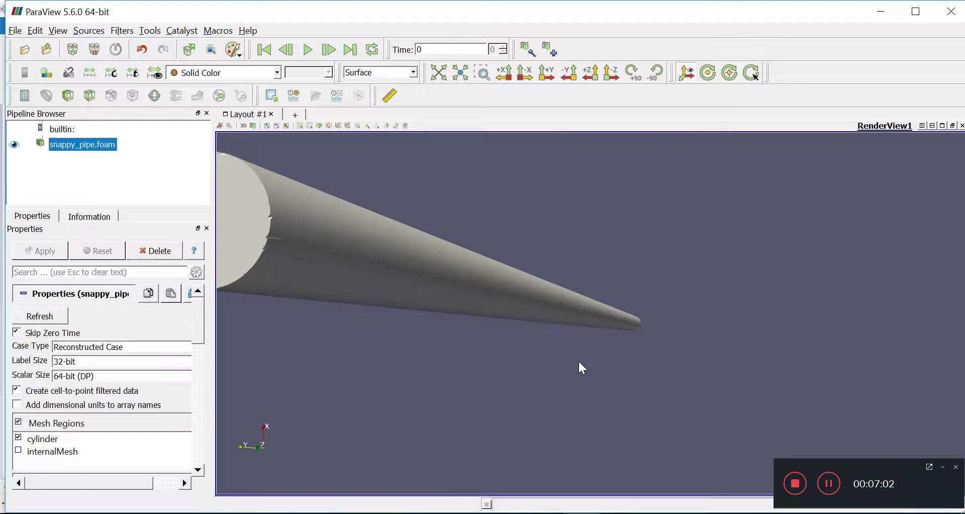
drag(352, 280, 356, 280)
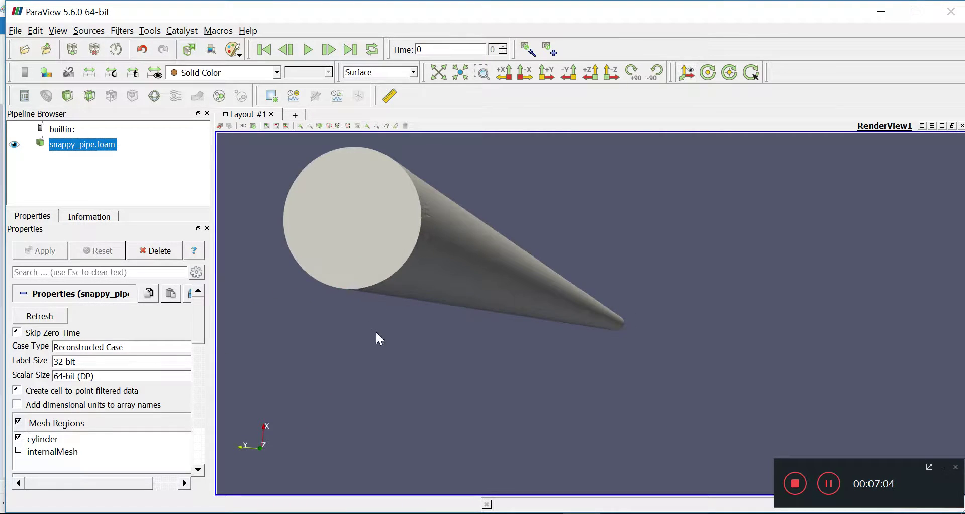
Step: Switch the mesh region back from cylinder to internalMesh and apply
click(18, 451)
click(18, 437)
click(40, 250)
Step: Navigate into constant/polyMesh and list its contents
key(alt+Tab)
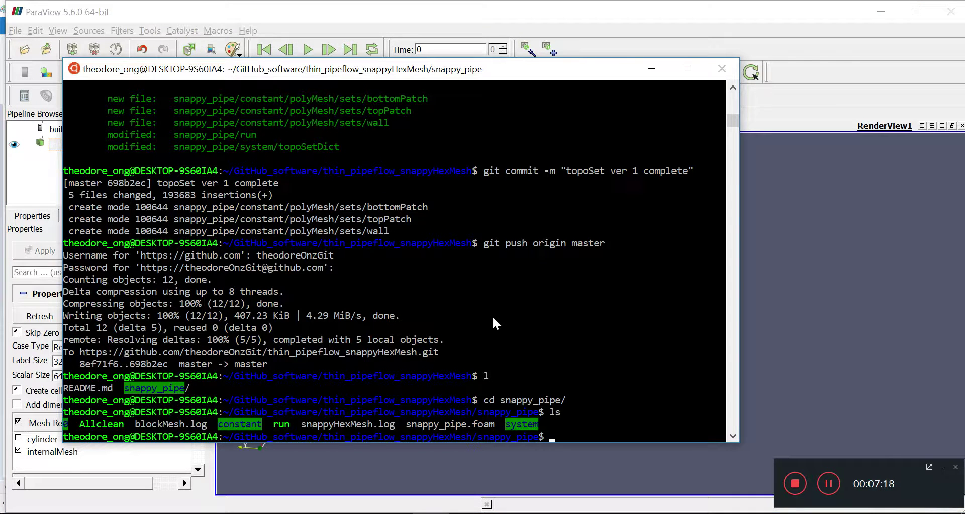
text(cd constant)
key(Return)
text(ls)
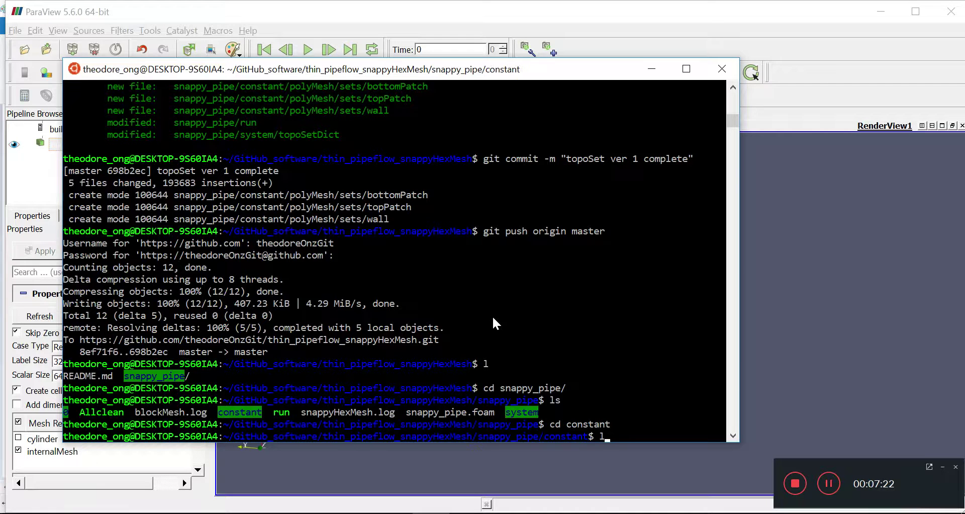
key(Return)
text(cd)
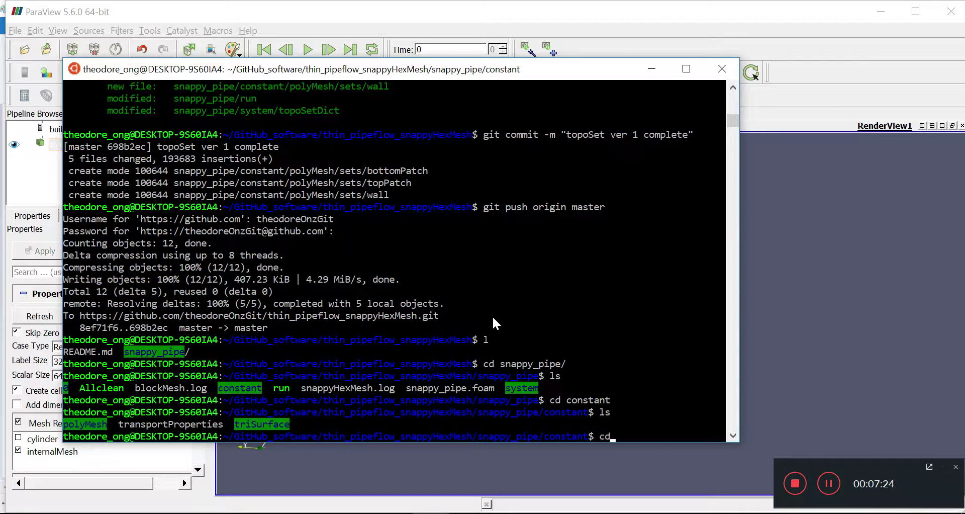
text( po)
key(Tab)
key(Return)
text(ls)
key(Return)
Step: View the boundary file in vi, checking the cylinder wall patch entry, then quit
text(vi)
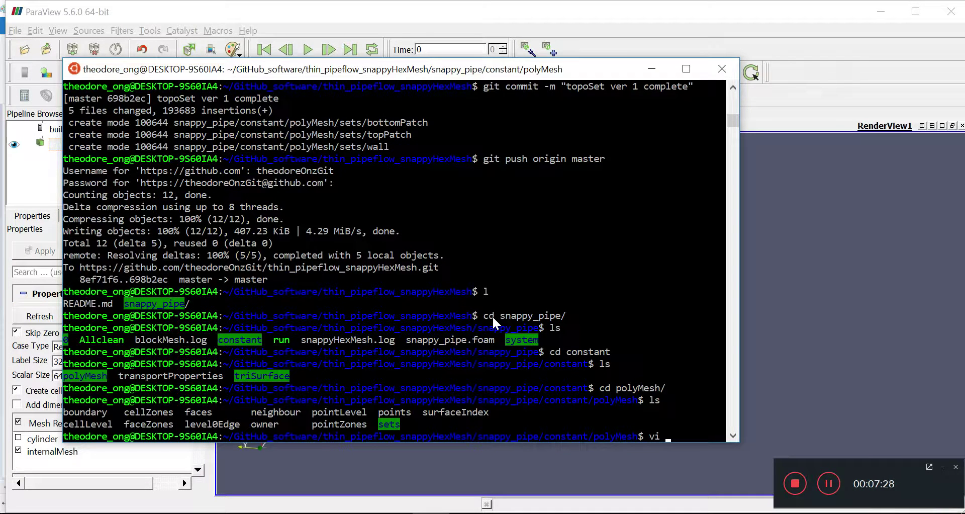
text( boundary)
key(Return)
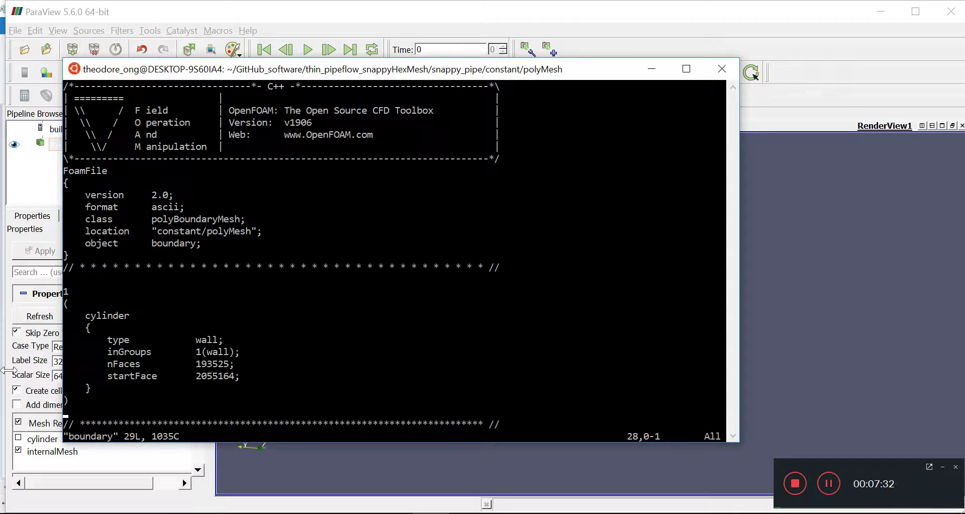
drag(64, 289, 115, 402)
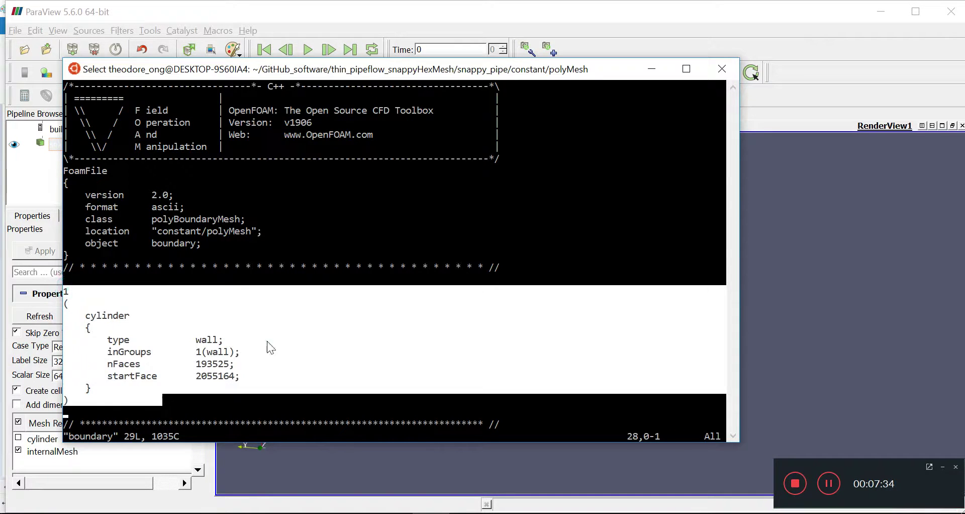
click(267, 341)
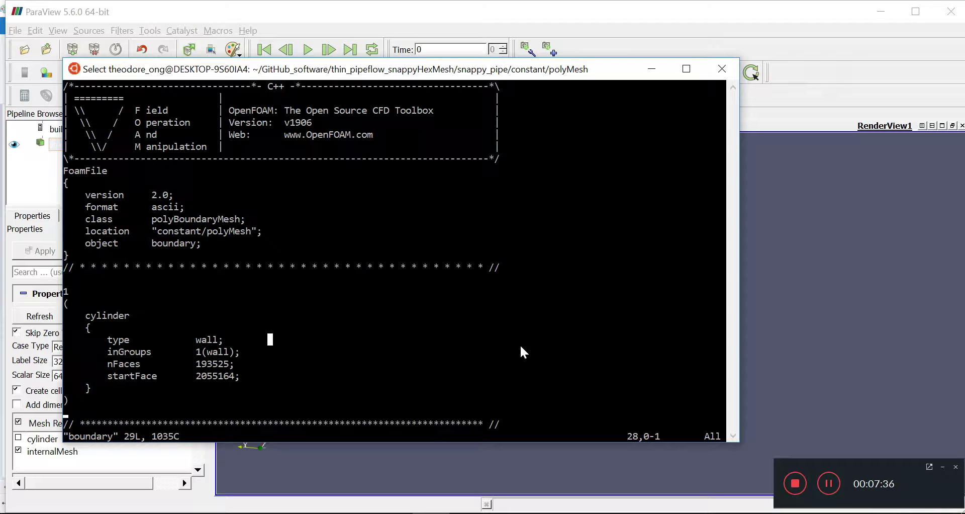
key(Escape)
text(:q)
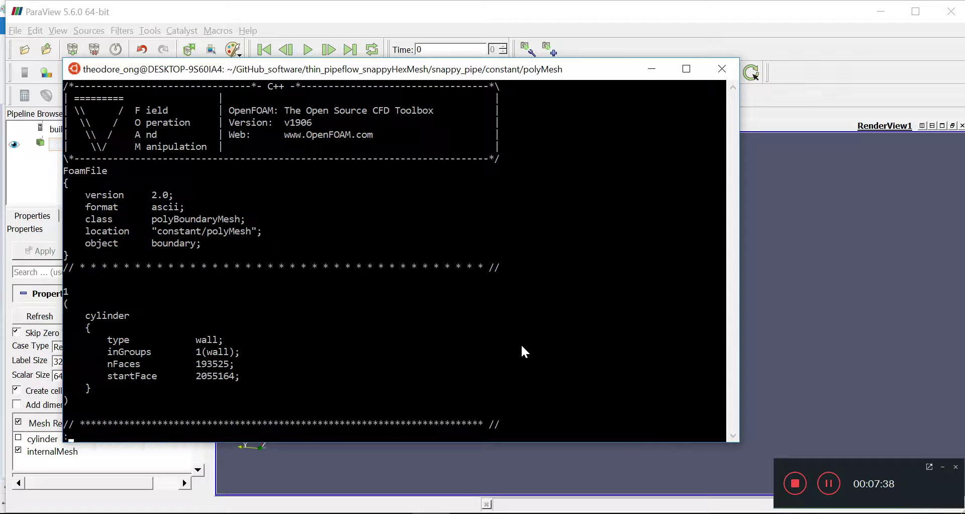
key(Return)
Step: Go up to the constant folder and list its contents
text(cd ..)
key(Return)
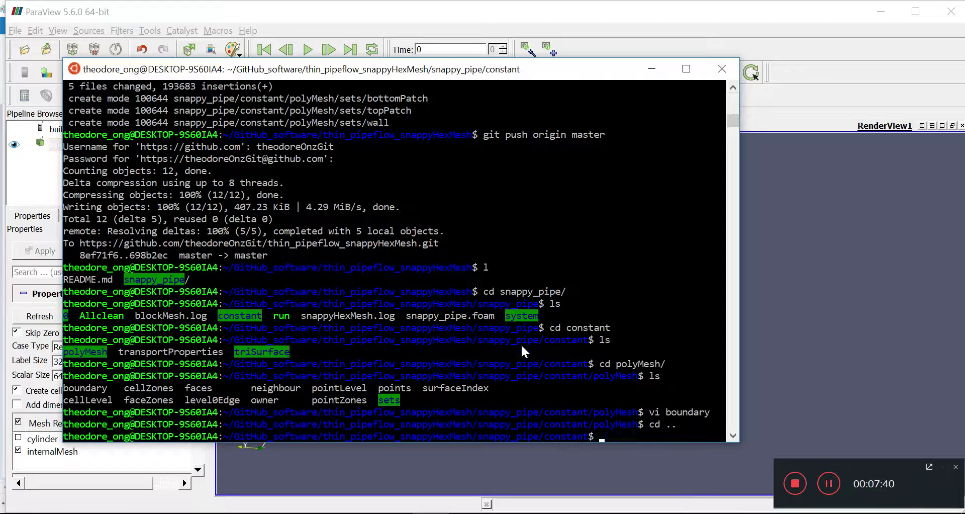
text(ls)
key(Return)
Step: Search 'createpatch openfoamwiki' in a new Chrome tab and open the CreatePatch wiki page
key(alt+Tab)
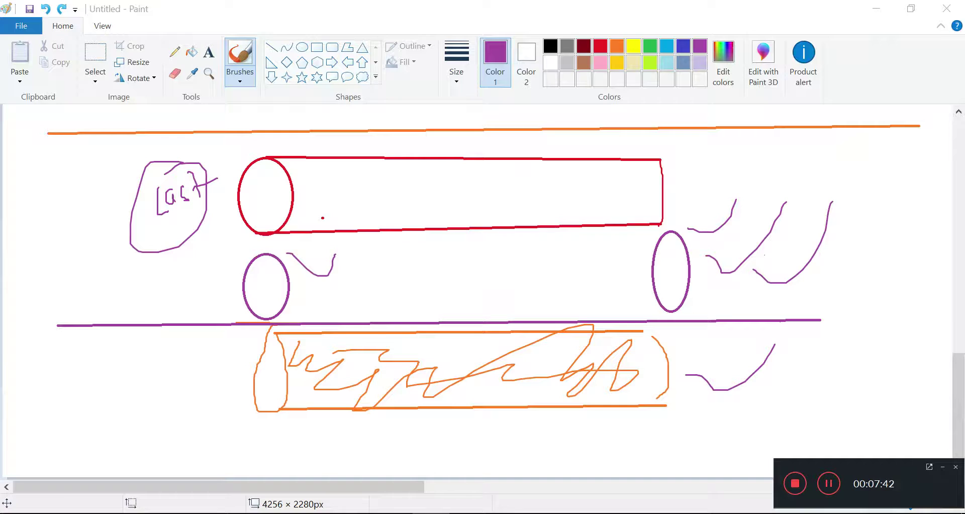
key(alt+Tab)
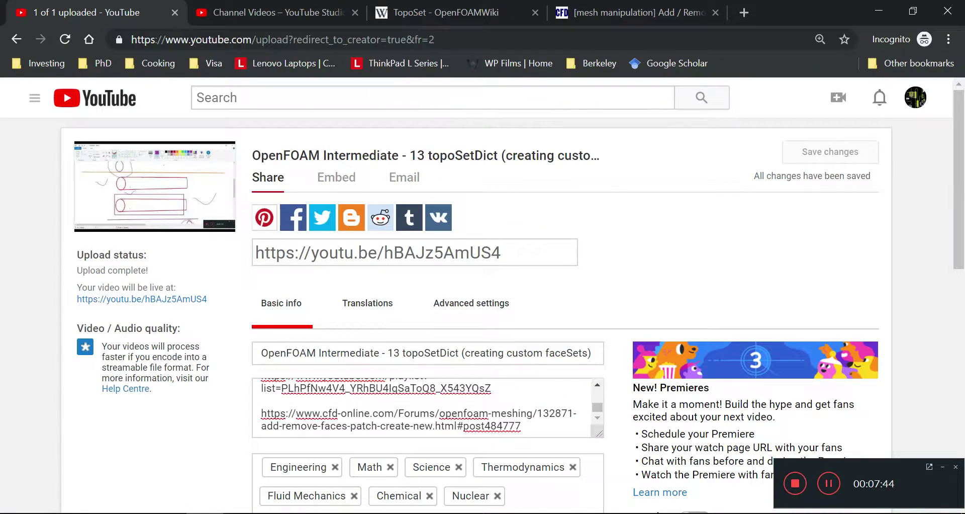
click(744, 14)
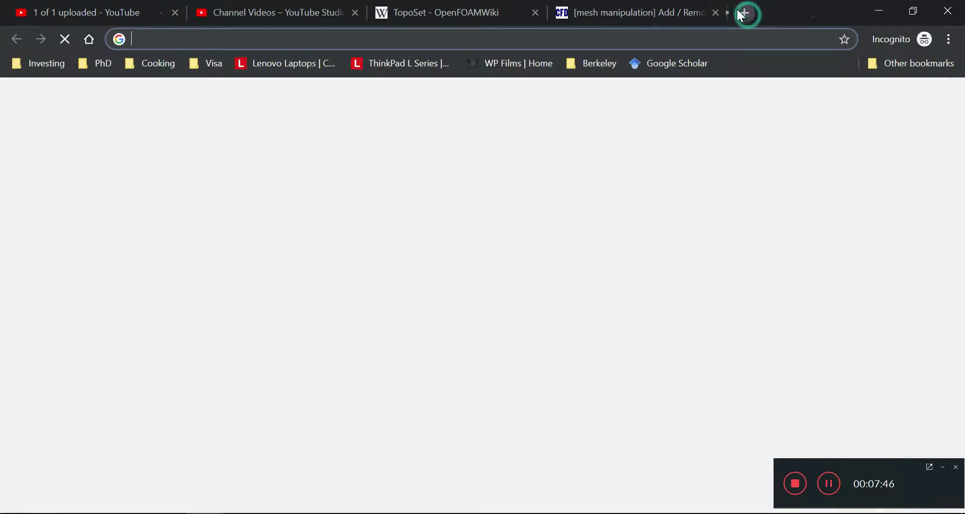
text(createpatch openfoamwiki)
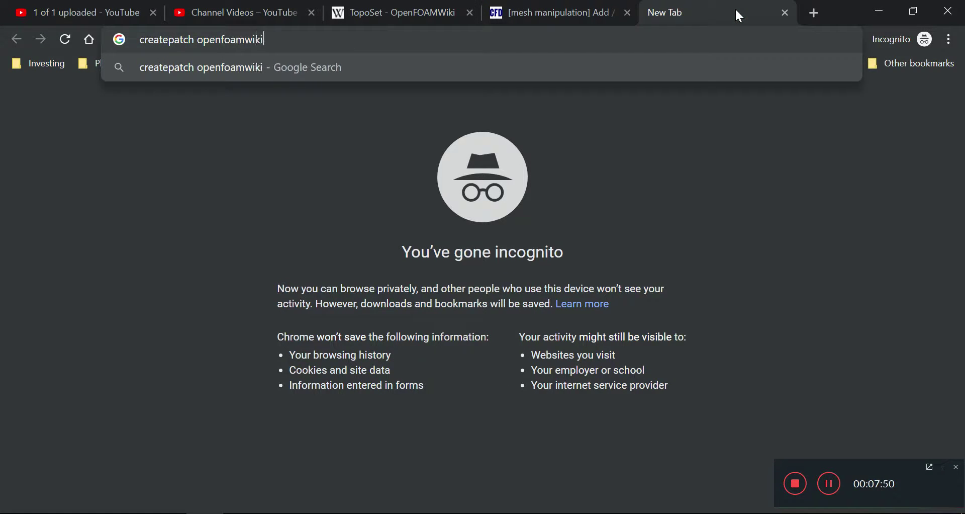
key(Return)
click(287, 225)
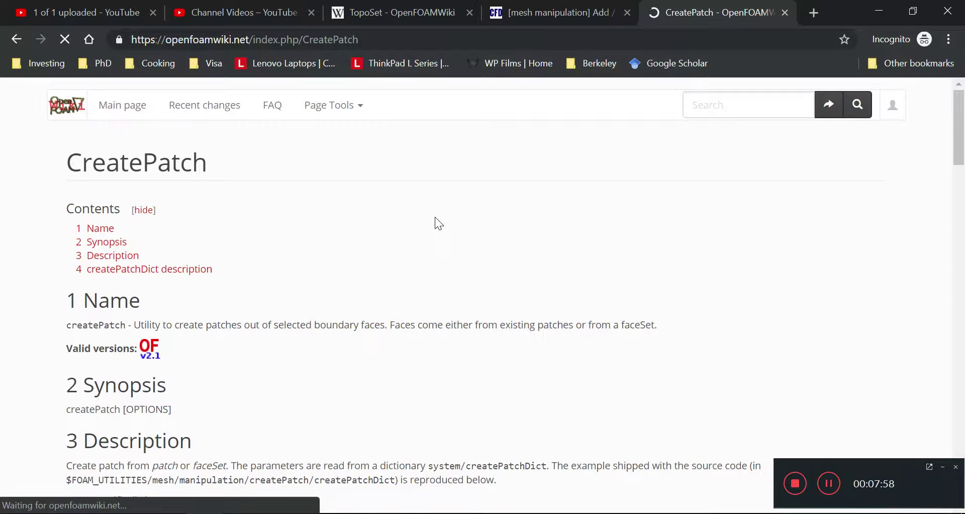
Step: Highlight the description of createPatch building patches from selected boundary faces
triple_click(267, 324)
click(269, 358)
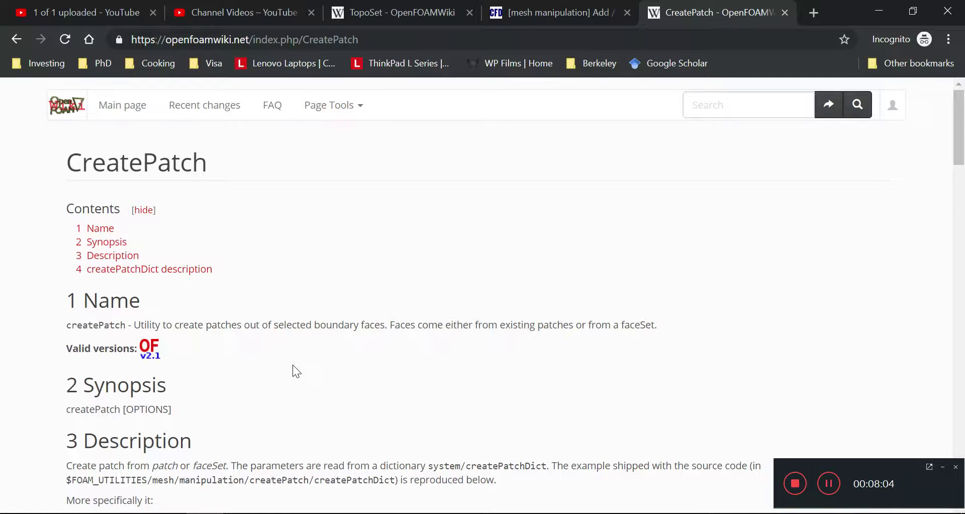
drag(341, 322, 373, 358)
click(373, 357)
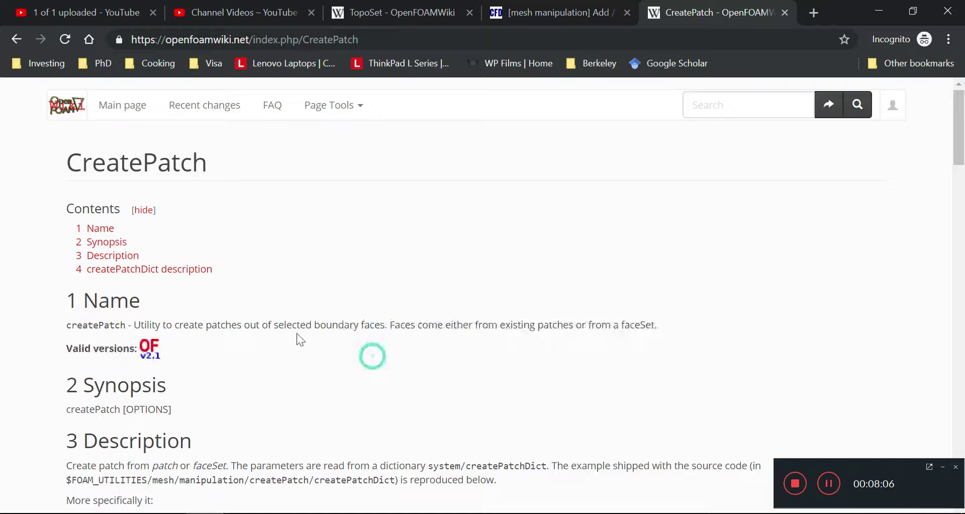
drag(203, 324, 654, 325)
click(674, 350)
drag(388, 324, 672, 329)
click(667, 363)
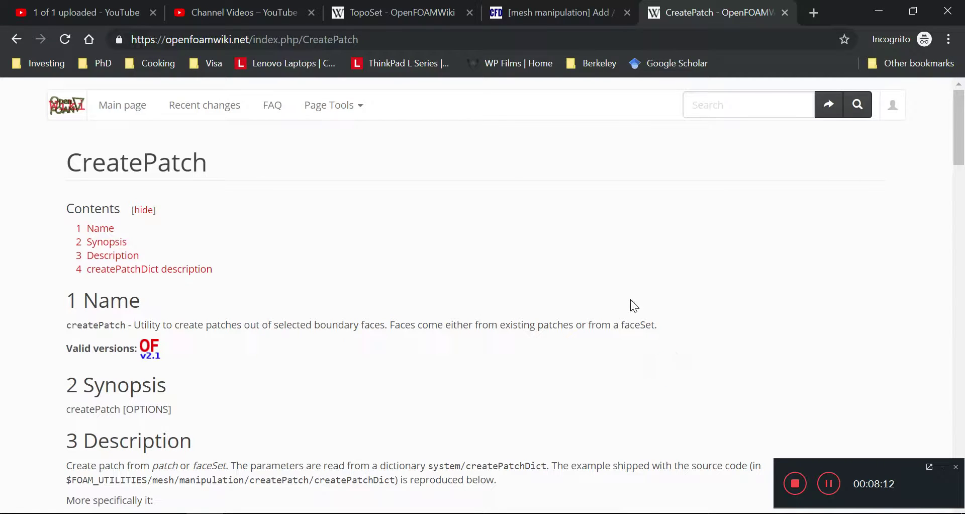
click(635, 327)
click(657, 330)
drag(75, 328, 65, 328)
click(327, 367)
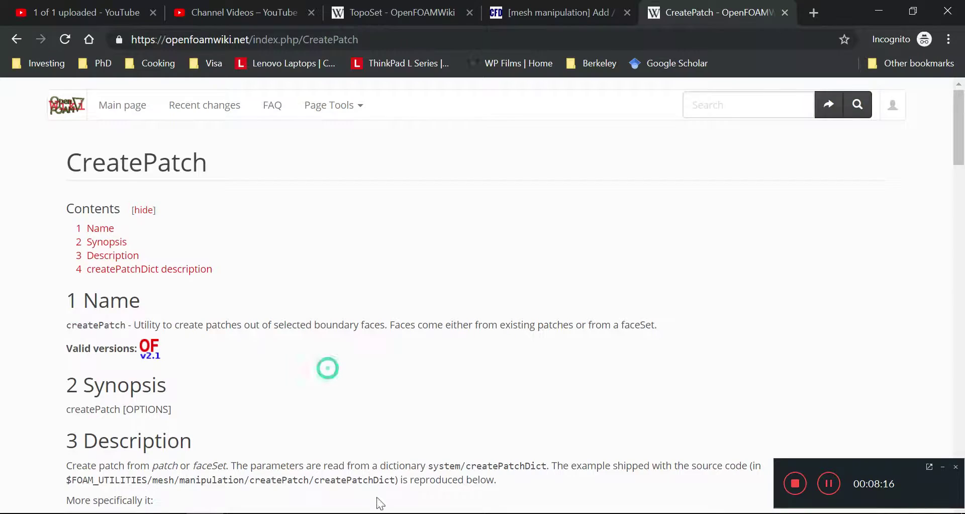
Step: Scroll down to the example createPatchDict with cyclic patch definitions
scroll(378, 444, down, 7)
scroll(378, 443, down, 7)
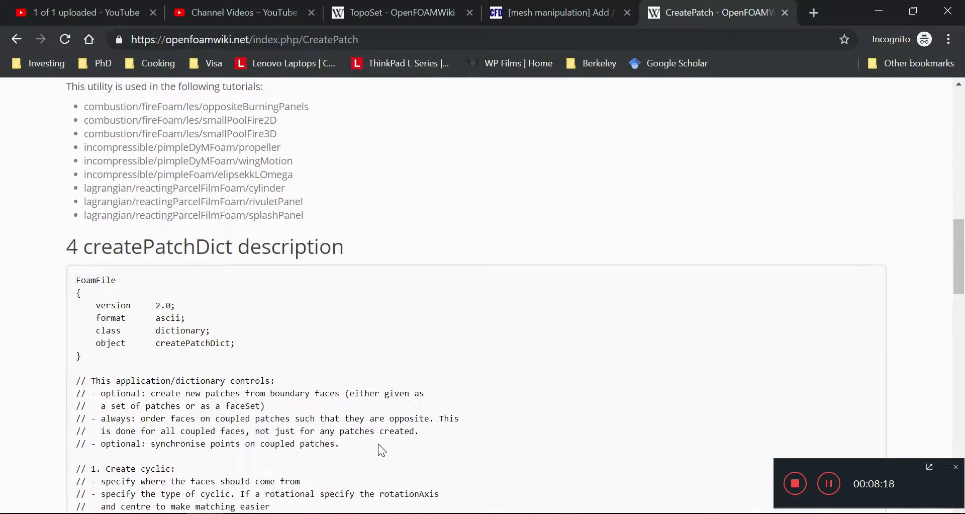
scroll(378, 444, down, 12)
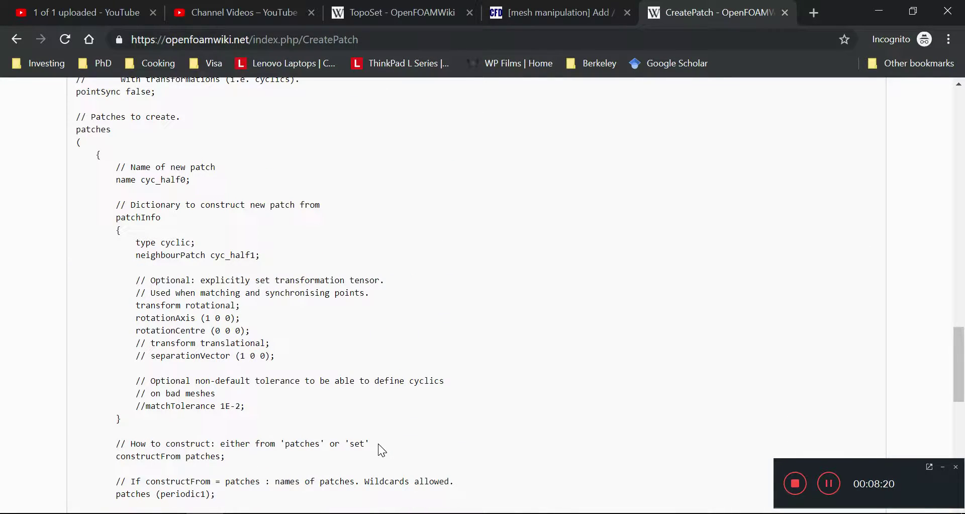
scroll(378, 443, down, 10)
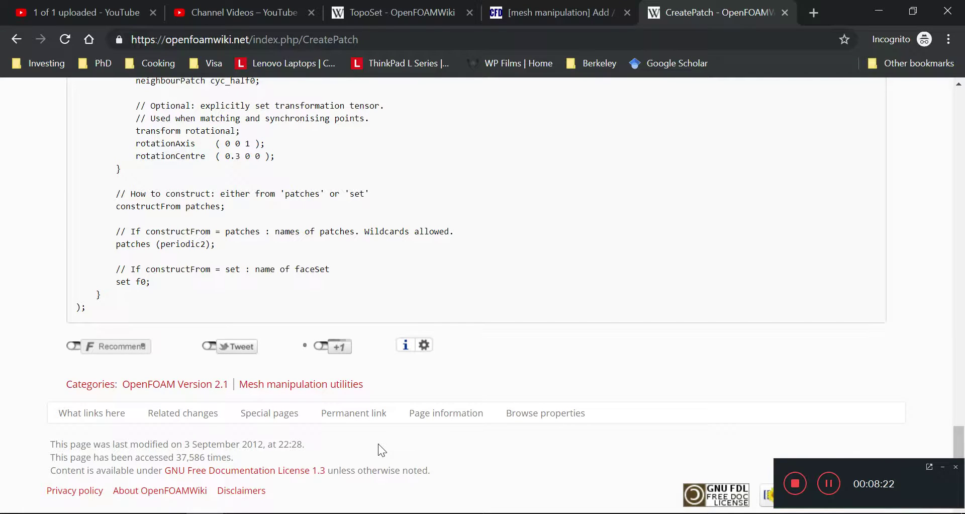
Step: Switch to the cfd-online mesh manipulation thread and scroll to its createPatchDict code box
click(518, 13)
scroll(427, 312, down, 5)
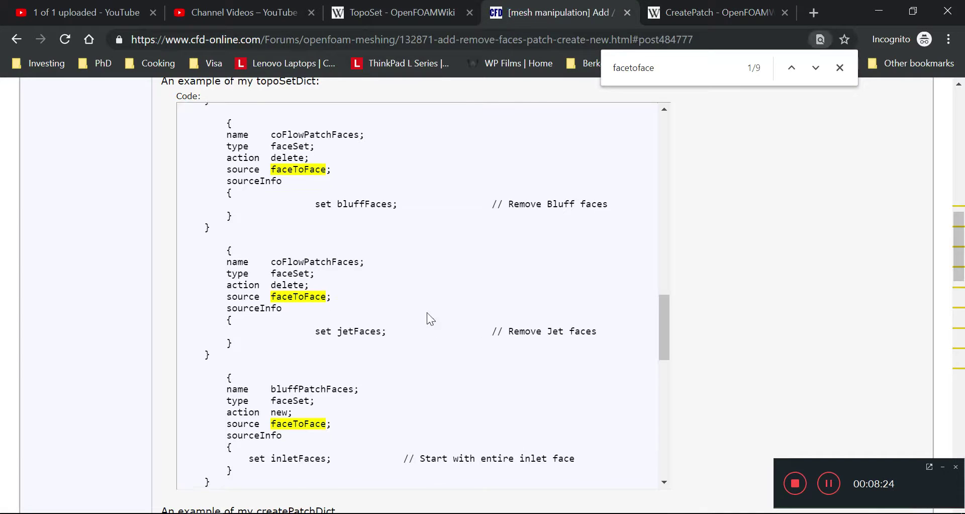
scroll(576, 333, down, 7)
scroll(532, 322, down, 5)
scroll(533, 321, up, 2)
scroll(370, 321, up, 3)
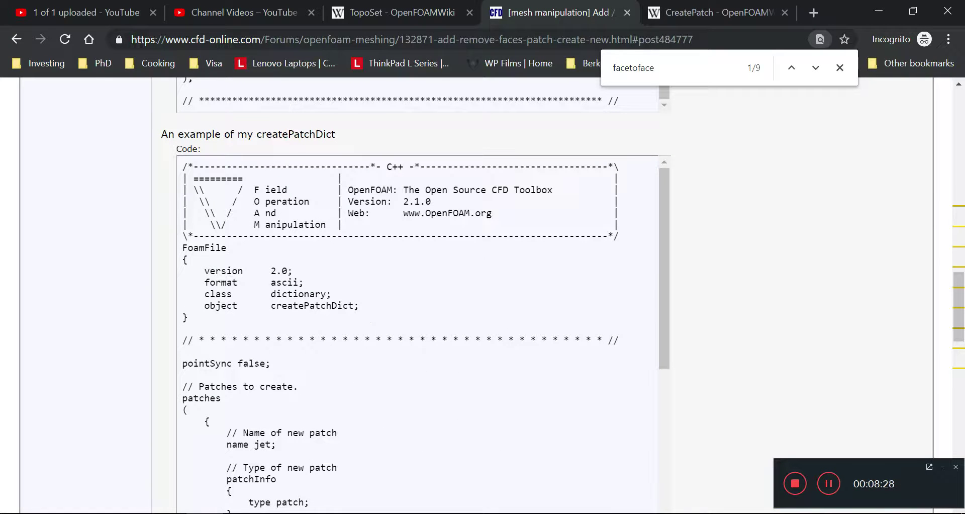
Step: Highlight the createPatchDict header lines down through pointSync and patches
drag(182, 163, 189, 259)
click(339, 367)
drag(477, 429, 362, 170)
click(355, 266)
double_click(406, 213)
click(424, 212)
drag(500, 213, 474, 212)
click(407, 295)
scroll(370, 303, down, 2)
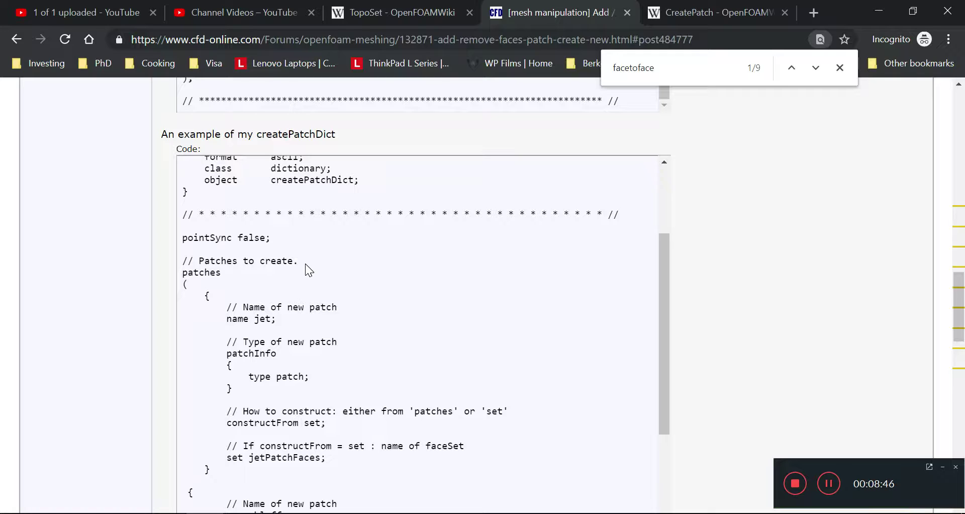
triple_click(189, 237)
drag(180, 272, 318, 378)
click(206, 325)
drag(181, 285, 287, 378)
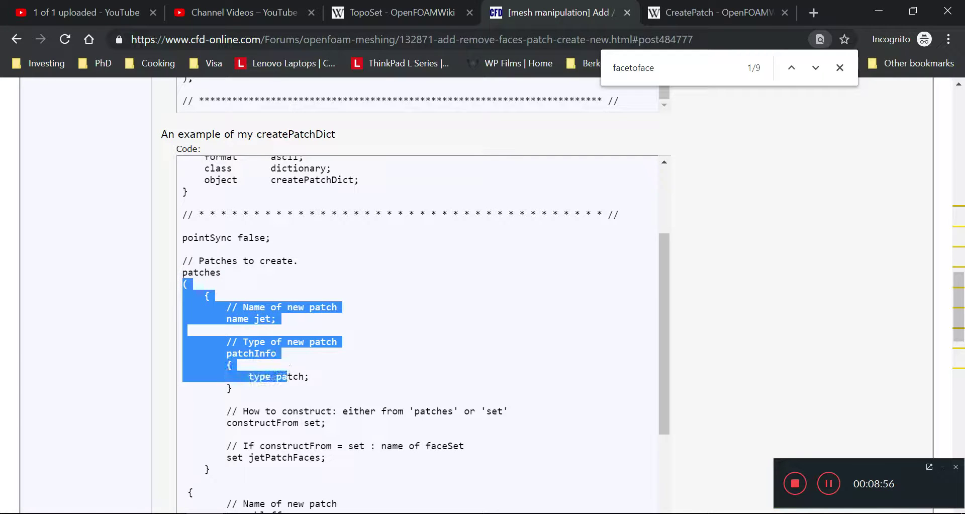
click(288, 378)
click(200, 291)
drag(219, 304, 218, 472)
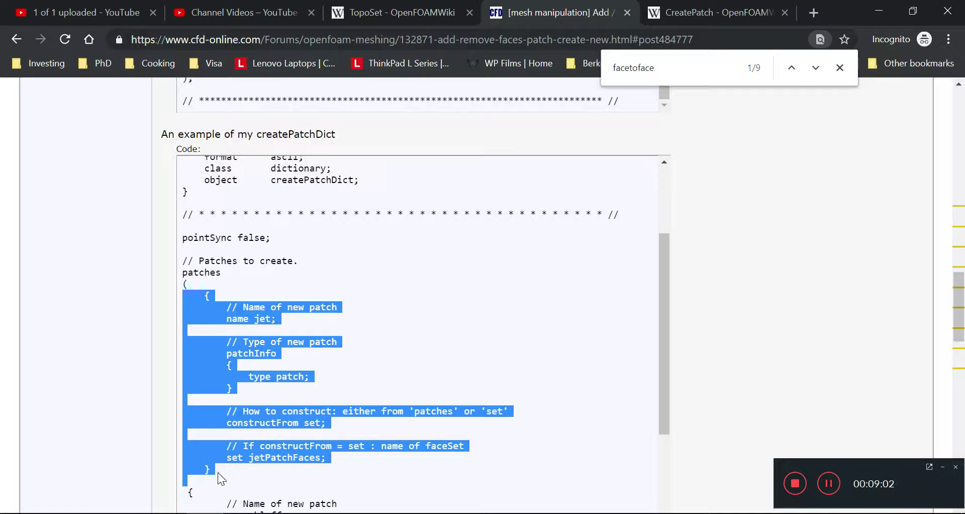
click(247, 398)
drag(232, 319, 280, 321)
click(280, 402)
drag(227, 352, 193, 353)
click(326, 389)
click(254, 449)
mouse_move(226, 423)
mouse_down()
mouse_move(326, 424)
mouse_move(225, 423)
mouse_up()
click(331, 426)
click(294, 438)
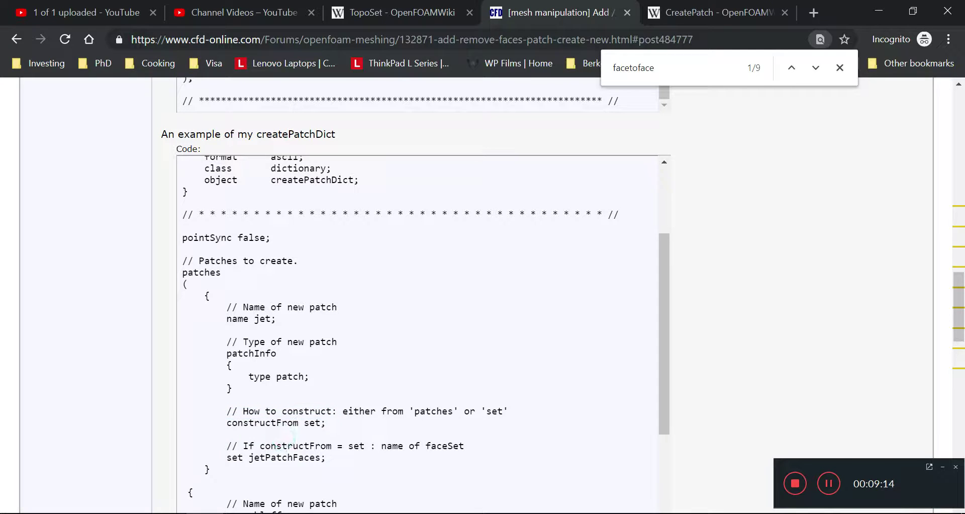
scroll(294, 437, down, 3)
drag(223, 276, 327, 277)
click(341, 303)
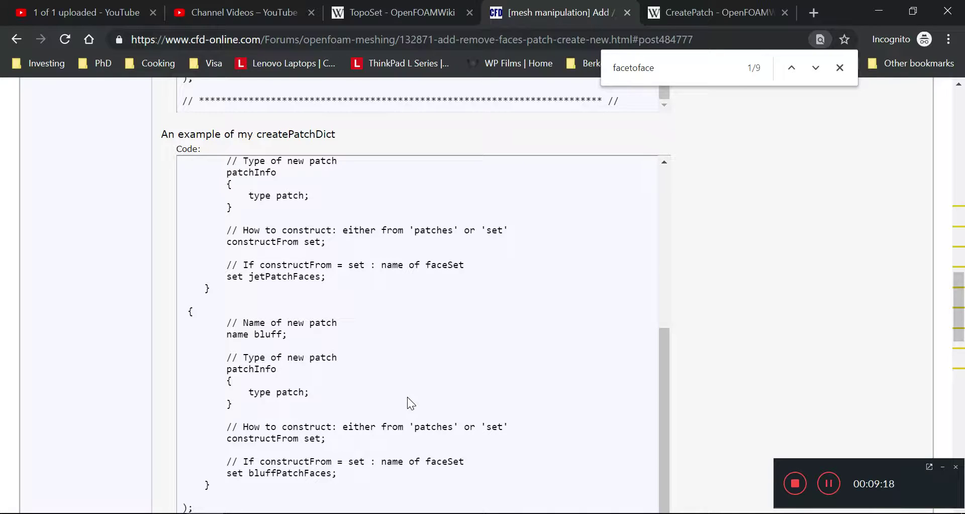
scroll(314, 390, up, 3)
drag(212, 413, 161, 254)
click(267, 350)
click(231, 418)
drag(216, 417, 171, 243)
click(241, 307)
click(261, 278)
drag(245, 319, 317, 324)
click(317, 324)
drag(263, 344, 191, 296)
click(196, 328)
drag(263, 336, 160, 304)
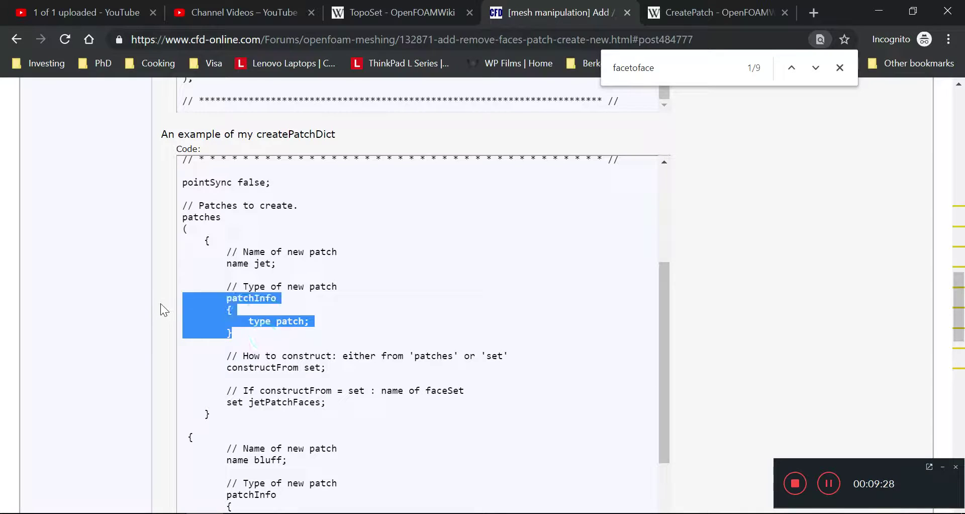
click(162, 312)
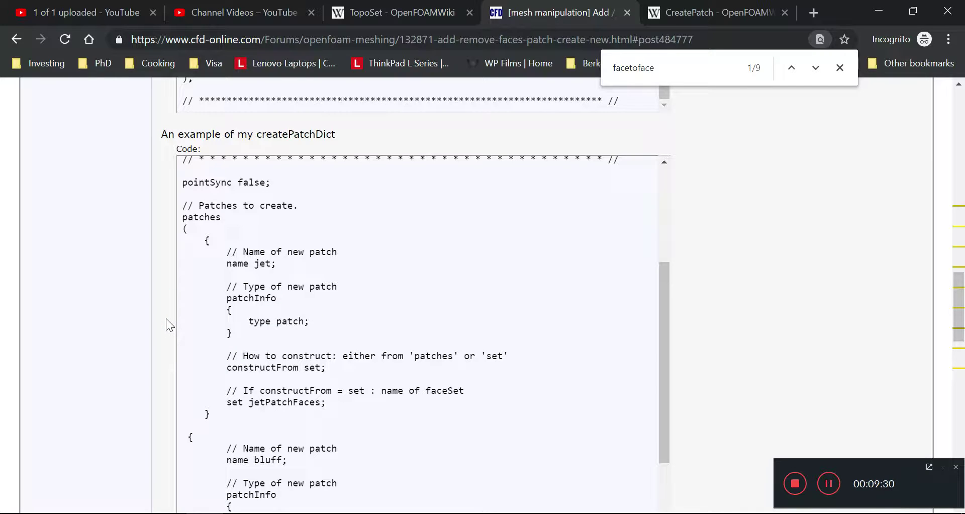
drag(183, 317, 255, 335)
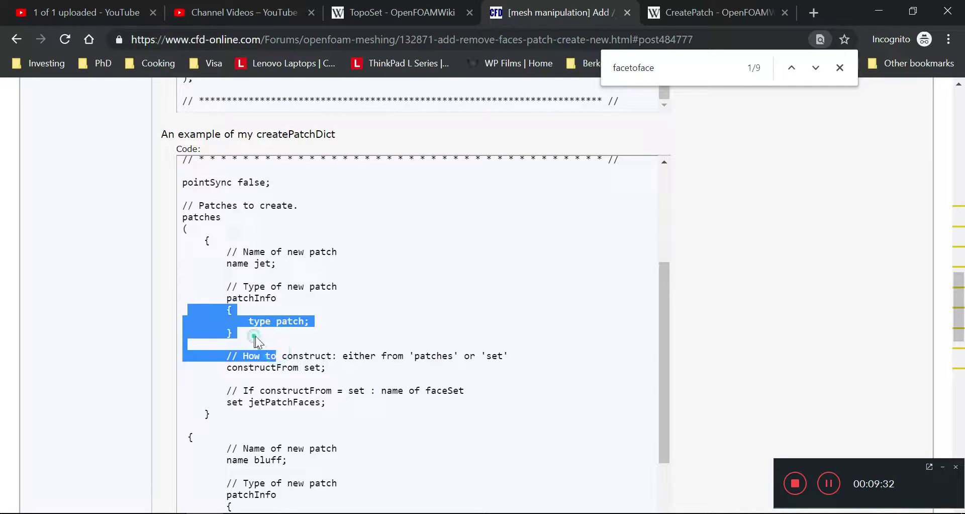
click(258, 336)
drag(167, 281, 251, 347)
click(253, 376)
scroll(254, 381, down, 3)
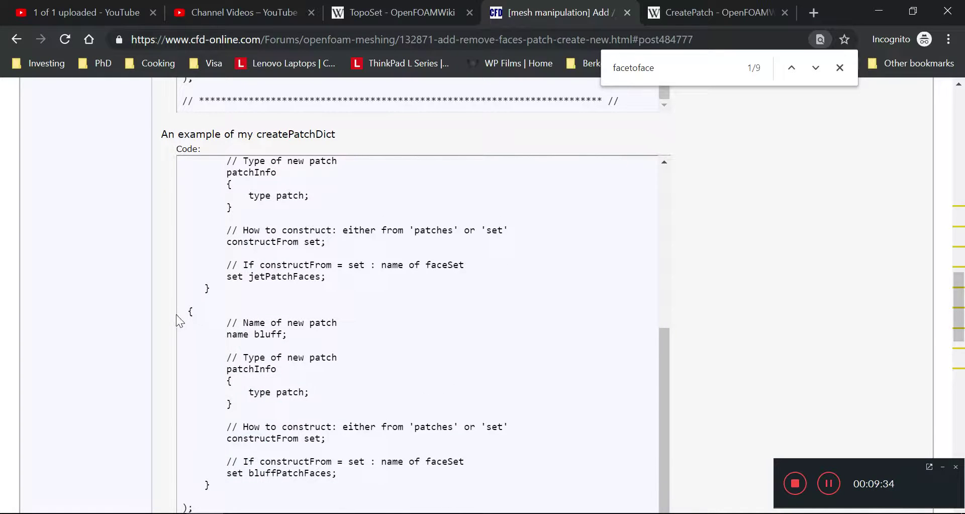
drag(187, 311, 267, 513)
click(255, 389)
drag(236, 364, 161, 166)
click(250, 305)
scroll(249, 304, up, 3)
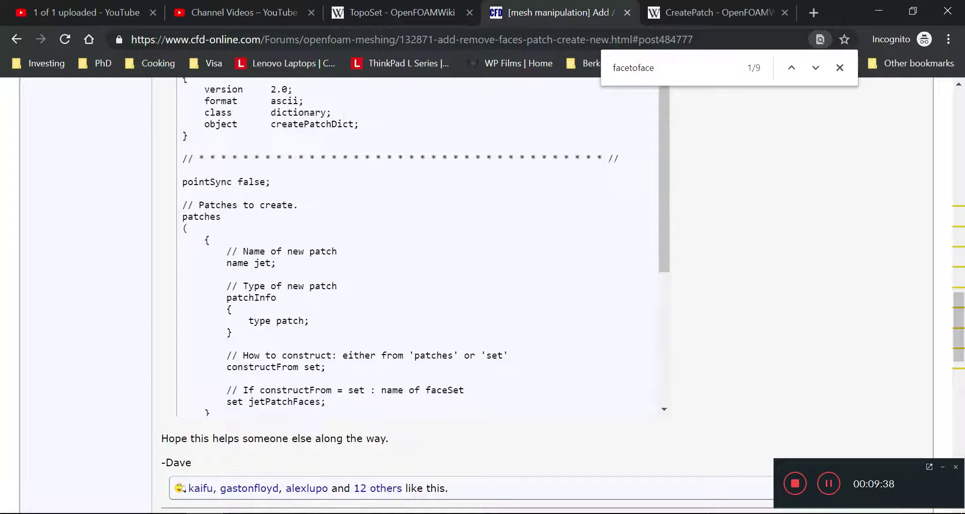
drag(249, 305, 171, 111)
click(223, 221)
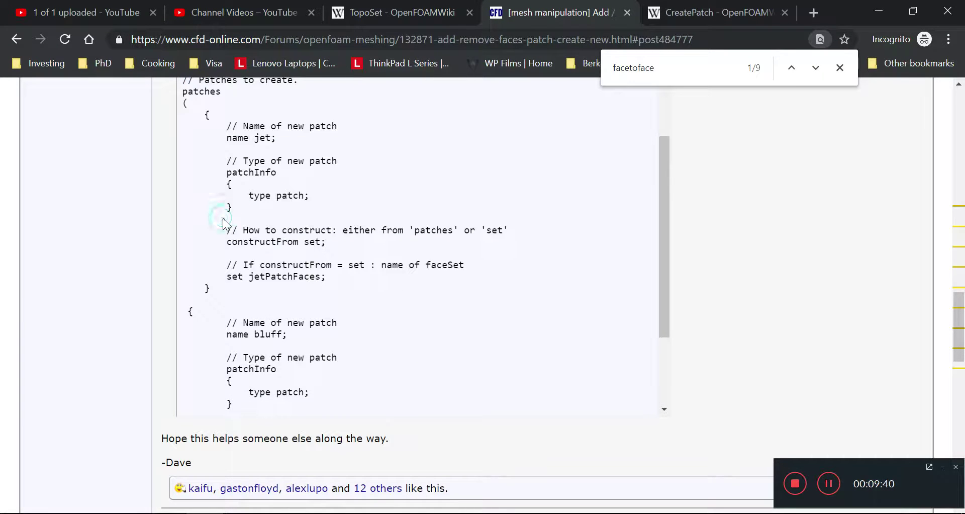
scroll(322, 251, up, 1)
scroll(322, 252, up, 3)
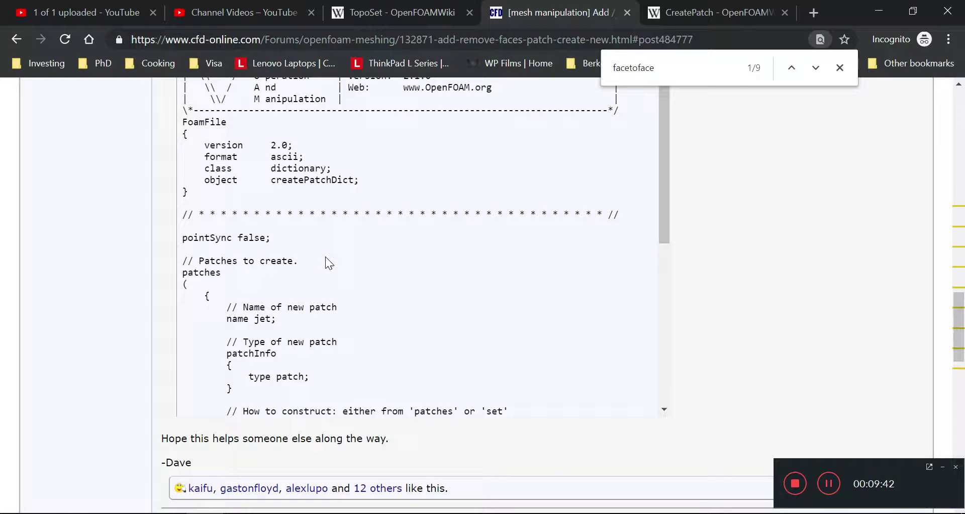